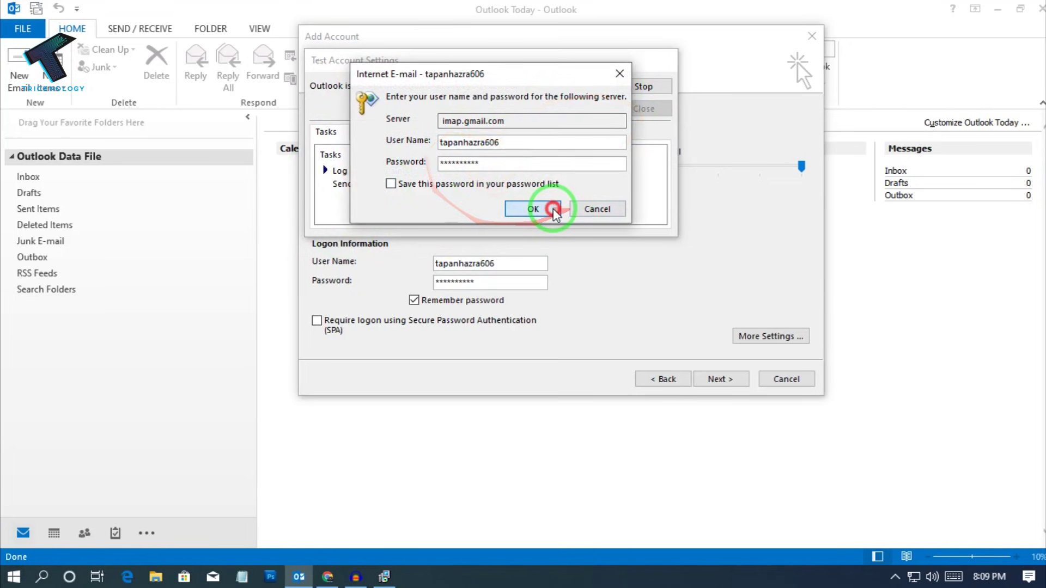
{"action": "left_click", "coordinate": [553, 210]}
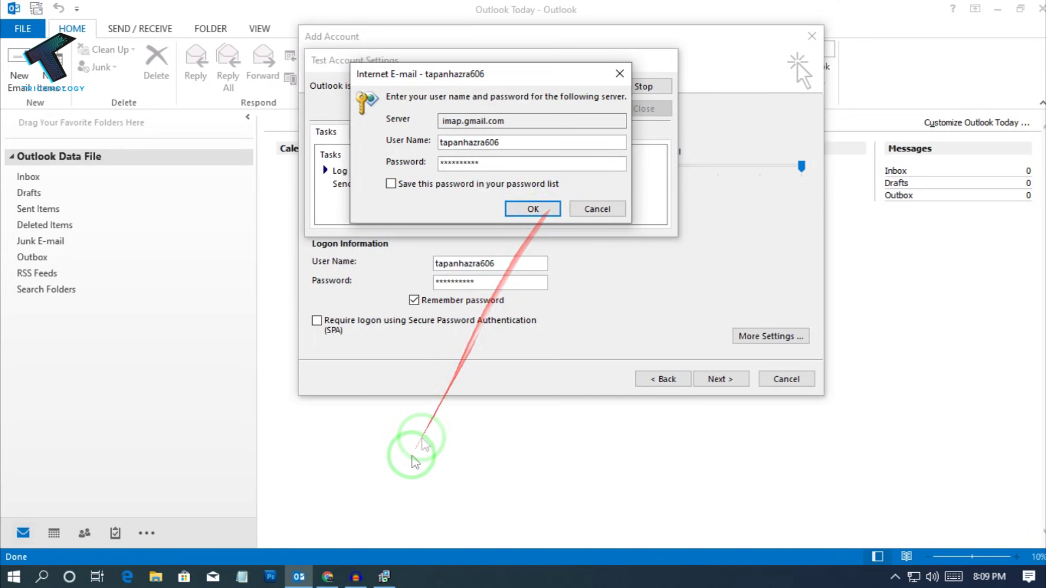
Step: Confirm the Internet E-mail password prompt and switch away from Outlook to the desktop
{"action": "left_click", "coordinate": [328, 577]}
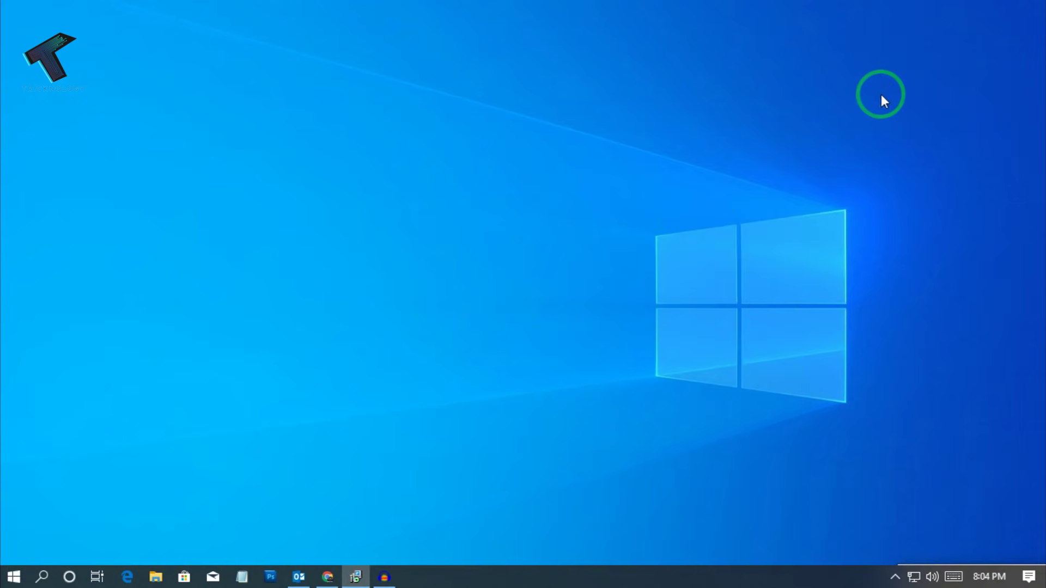
Step: From File > Info, start Add Account with manual setup and choose a POP or IMAP account
{"action": "left_click", "coordinate": [298, 575]}
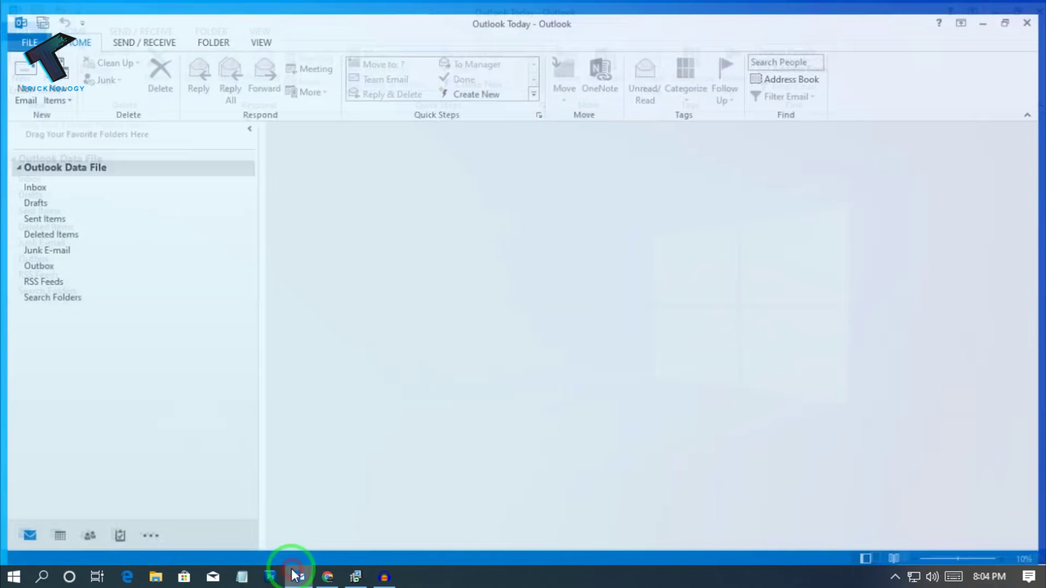
{"action": "left_click", "coordinate": [24, 30]}
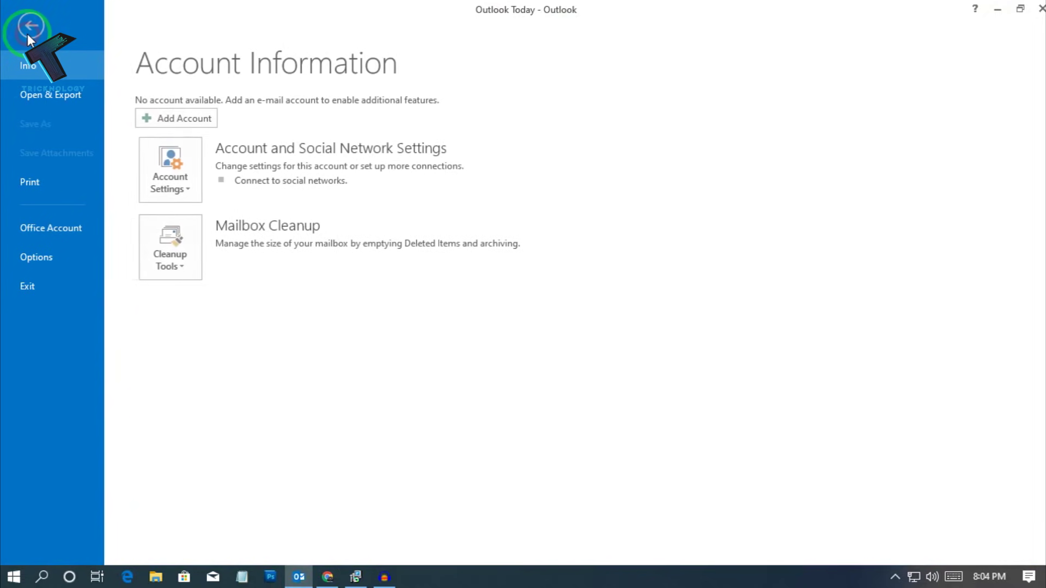
{"action": "left_click", "coordinate": [188, 120]}
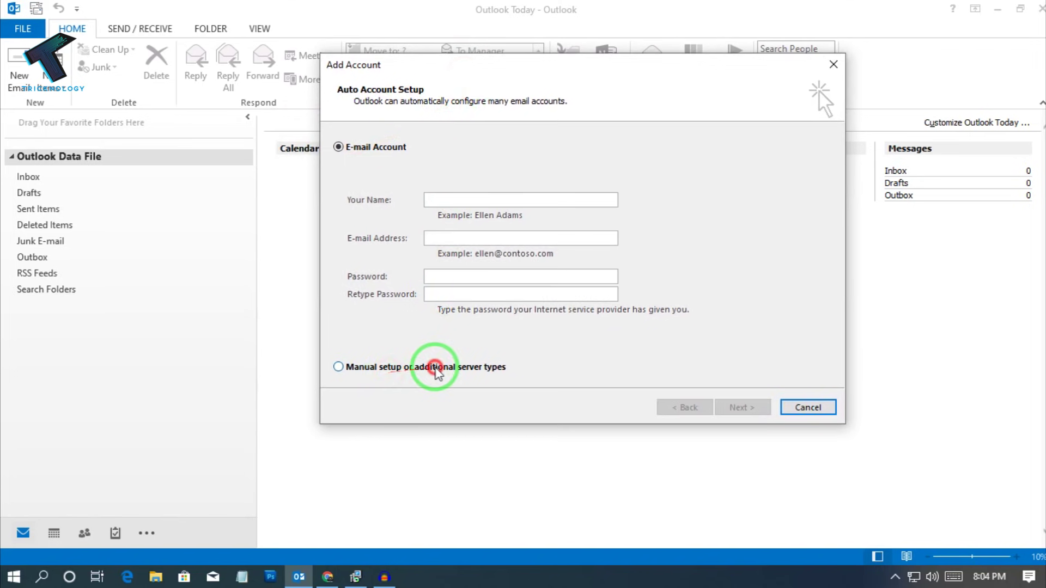
{"action": "left_click", "coordinate": [433, 367]}
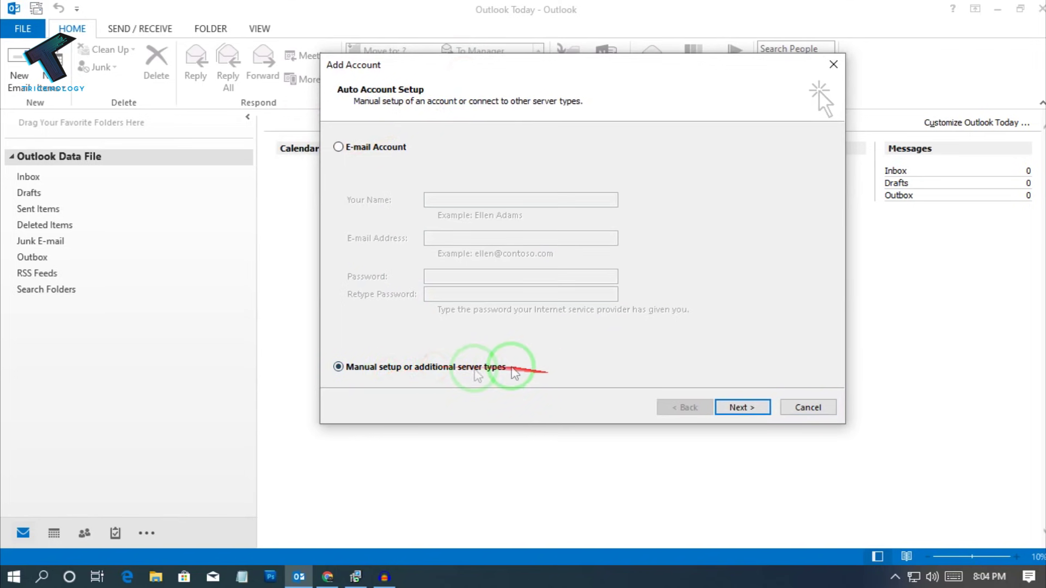
{"action": "left_click", "coordinate": [752, 407]}
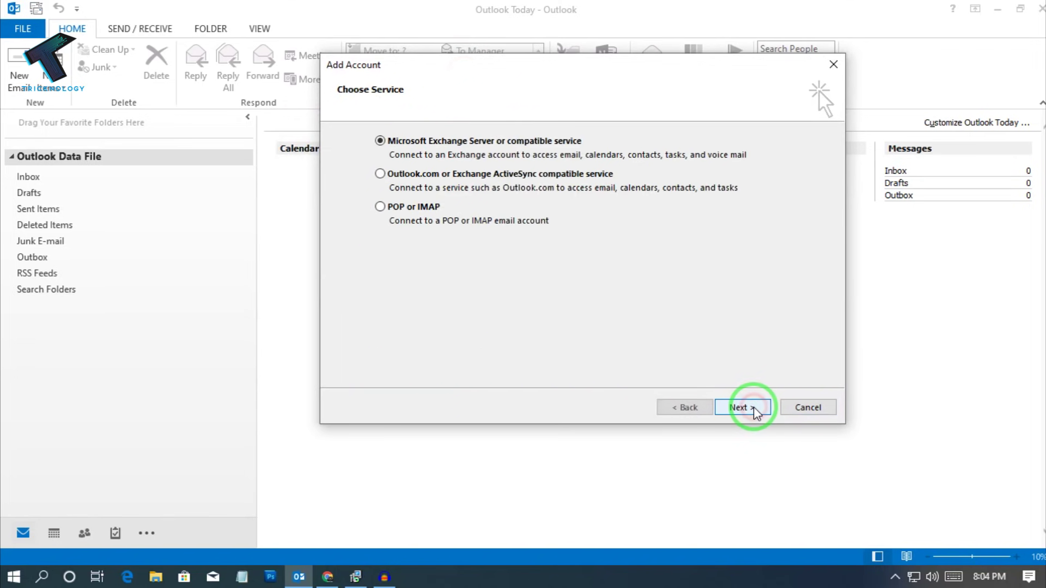
{"action": "left_click", "coordinate": [381, 209]}
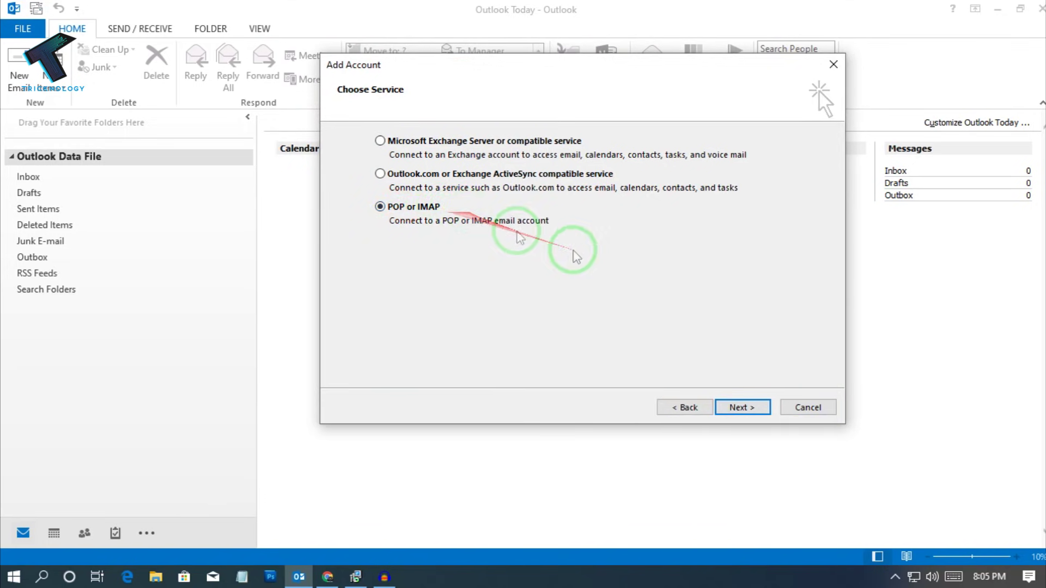
{"action": "left_click", "coordinate": [763, 408]}
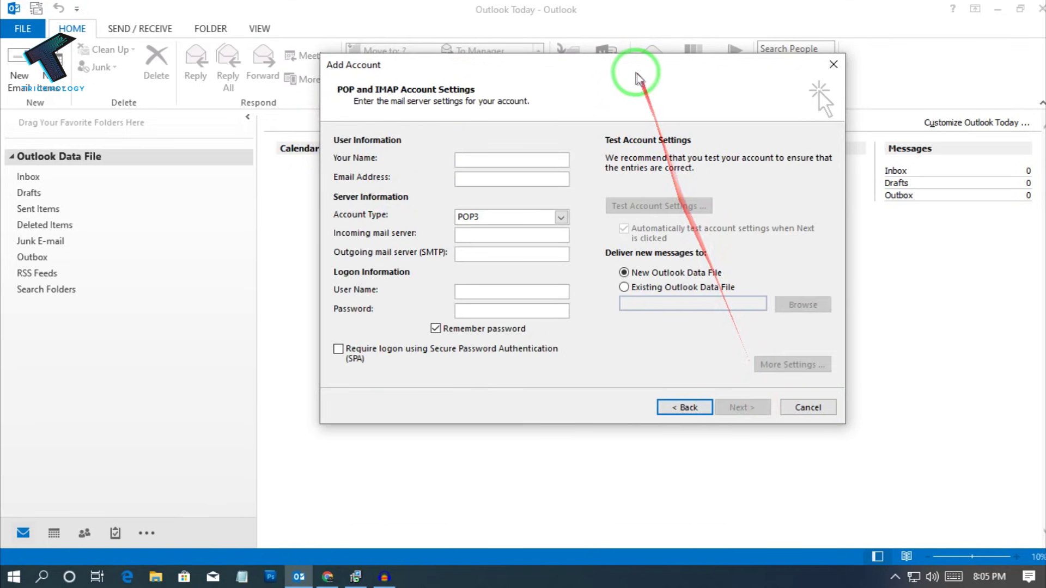
{"action": "left_click_drag", "start_coordinate": [631, 66], "coordinate": [531, 109]}
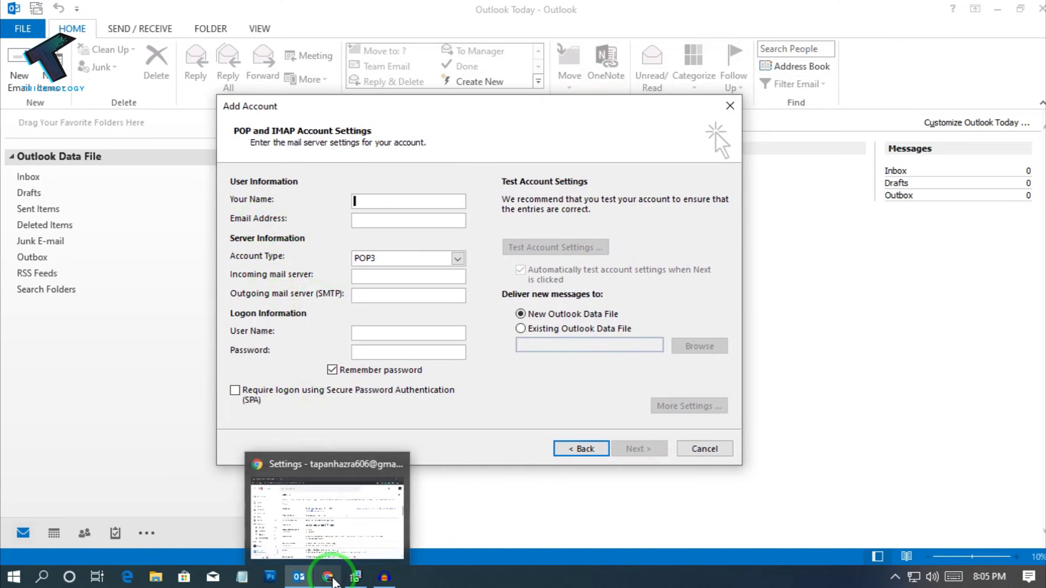
Step: In Gmail's Forwarding and POP/IMAP settings, confirm IMAP is enabled, save, and minimize Chrome
{"action": "left_click", "coordinate": [329, 578]}
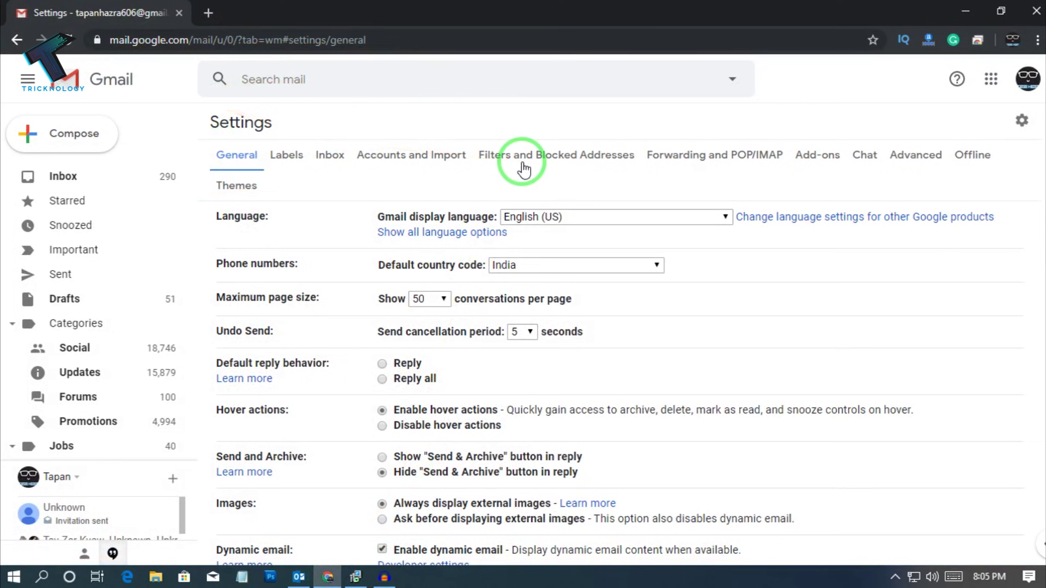
{"action": "left_click", "coordinate": [1022, 125]}
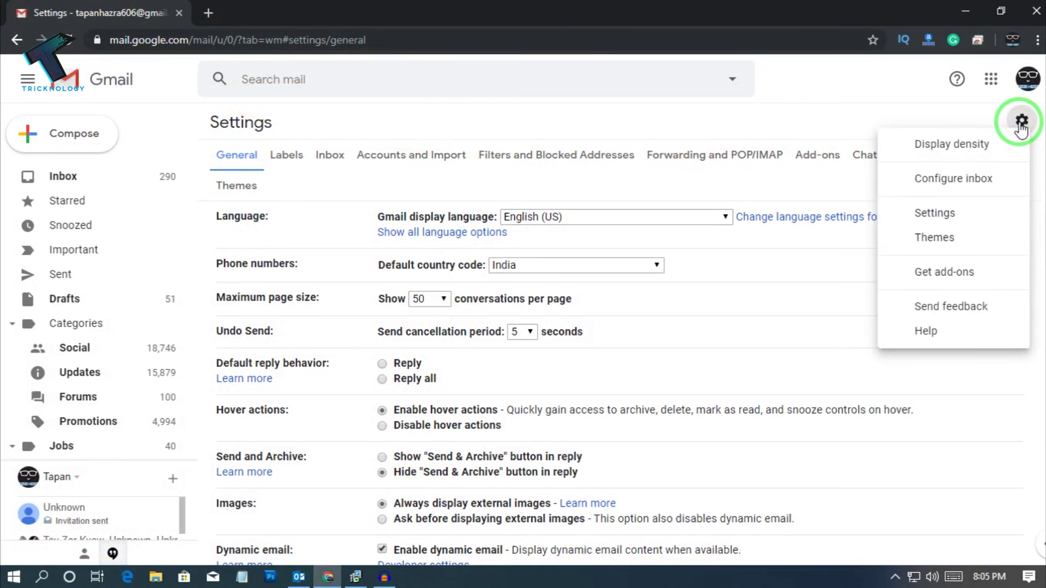
{"action": "left_click", "coordinate": [968, 216]}
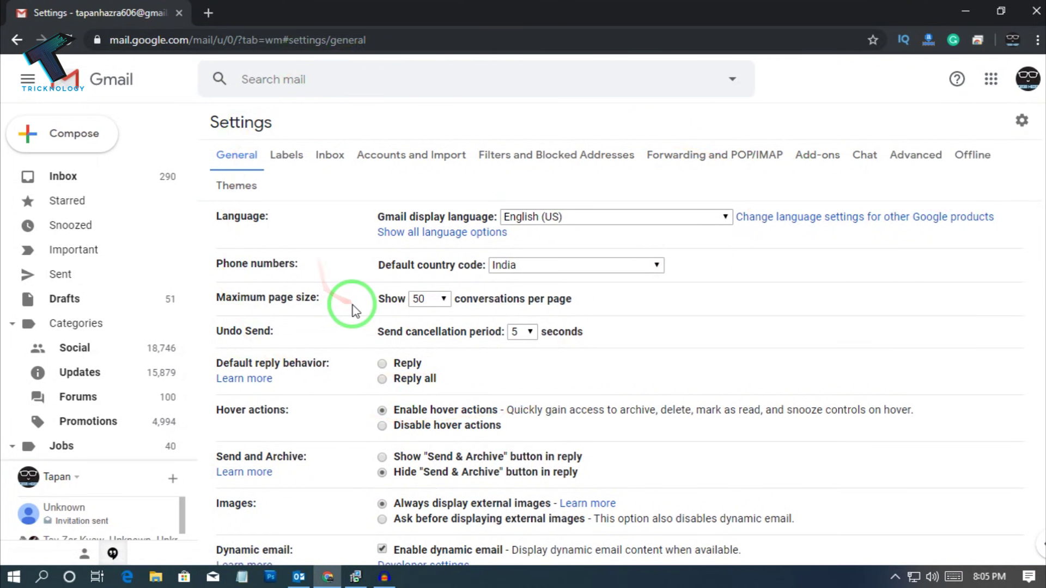
{"action": "left_click", "coordinate": [730, 170]}
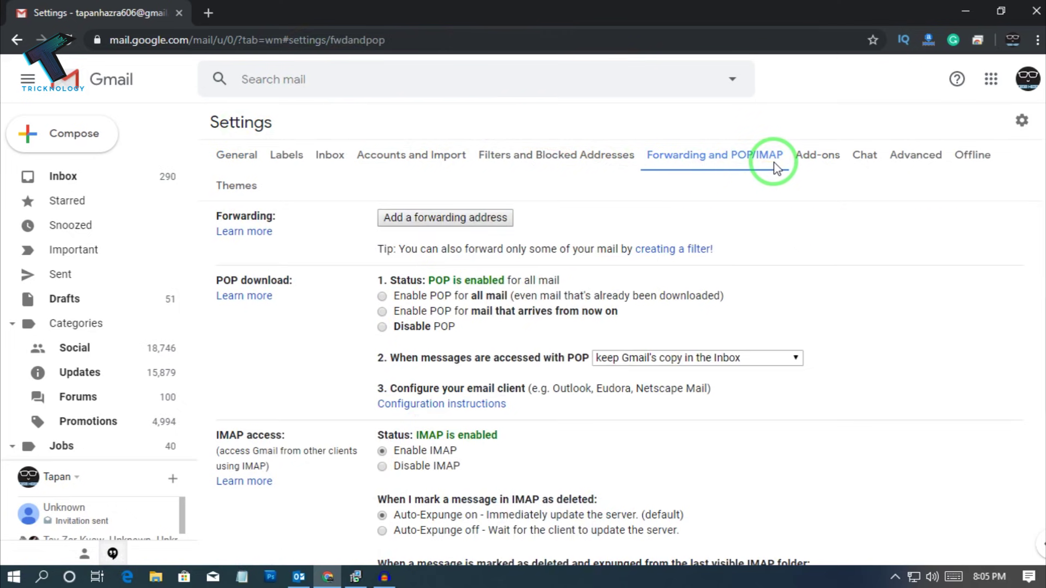
{"action": "scroll", "coordinate": [385, 415], "scroll_direction": "down", "scroll_amount": 1}
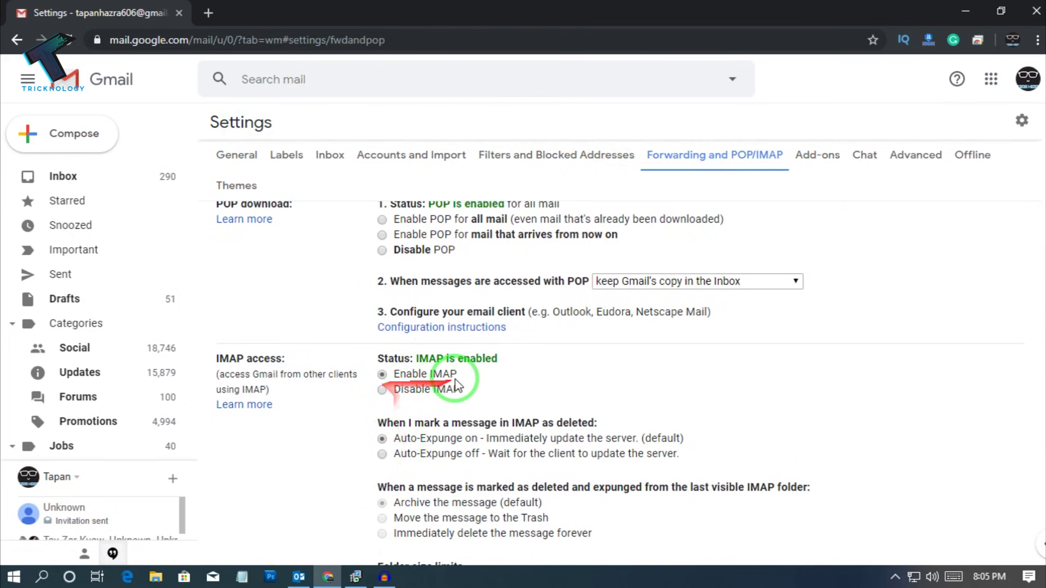
{"action": "left_click_drag", "start_coordinate": [455, 382], "coordinate": [397, 380]}
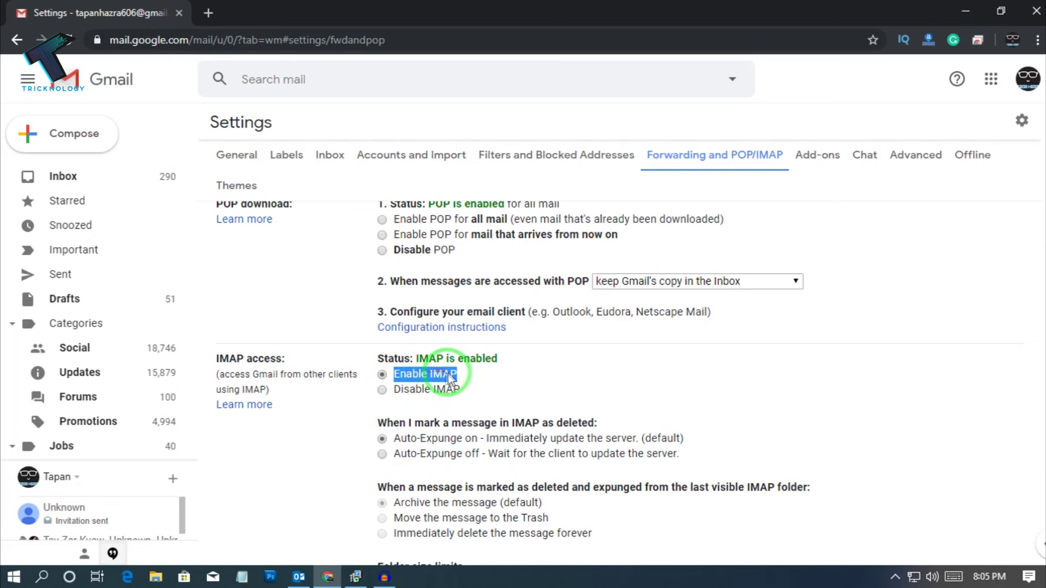
{"action": "scroll", "coordinate": [385, 376], "scroll_direction": "down", "scroll_amount": 3}
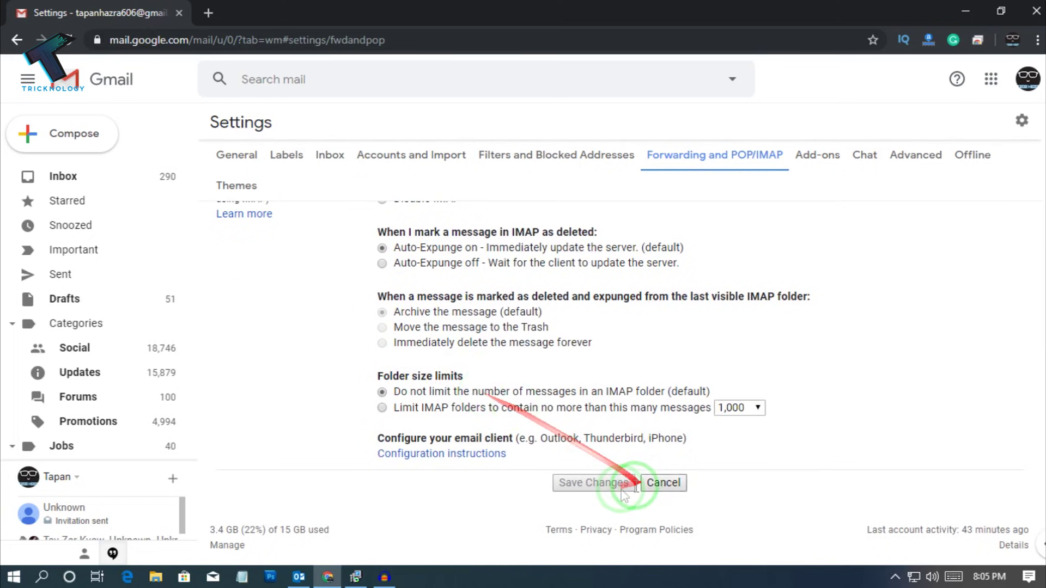
{"action": "left_click", "coordinate": [606, 482]}
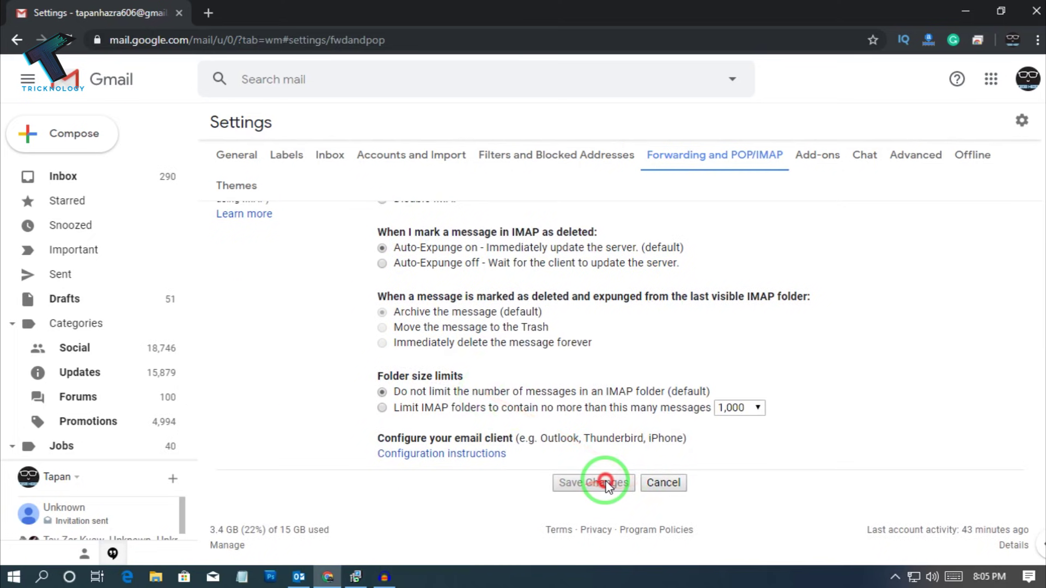
{"action": "left_click", "coordinate": [965, 15]}
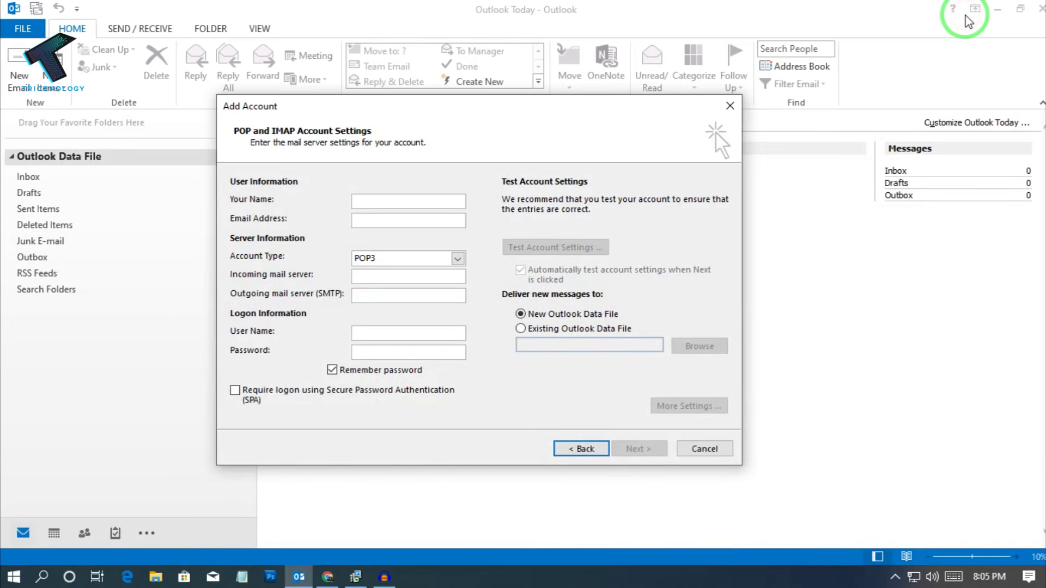
Step: Enter the account holder's name and e-mail address and set the account type to IMAP
{"action": "left_click", "coordinate": [406, 196]}
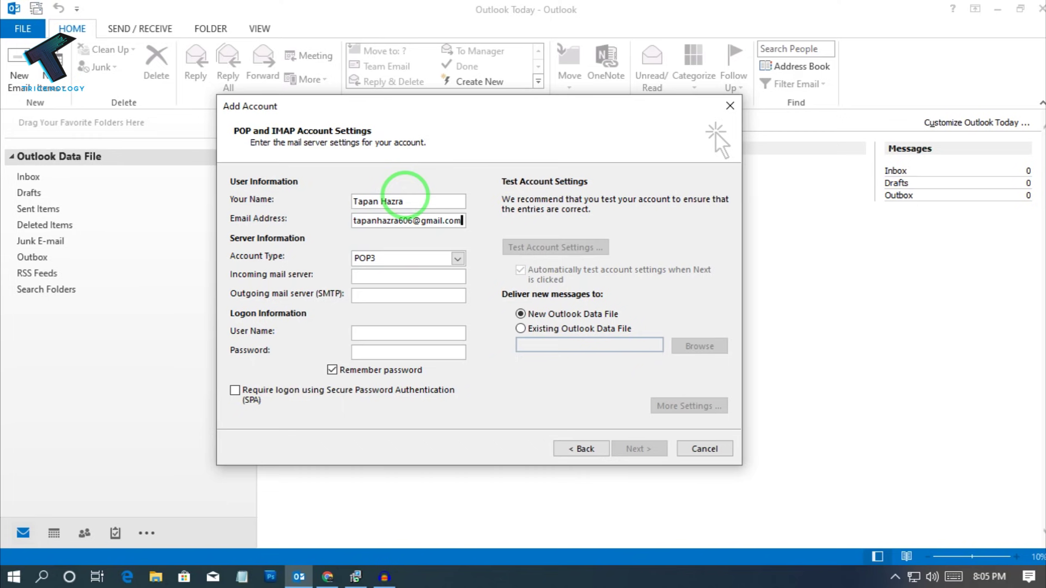
{"action": "left_click", "coordinate": [393, 257]}
{"action": "left_click", "coordinate": [377, 283]}
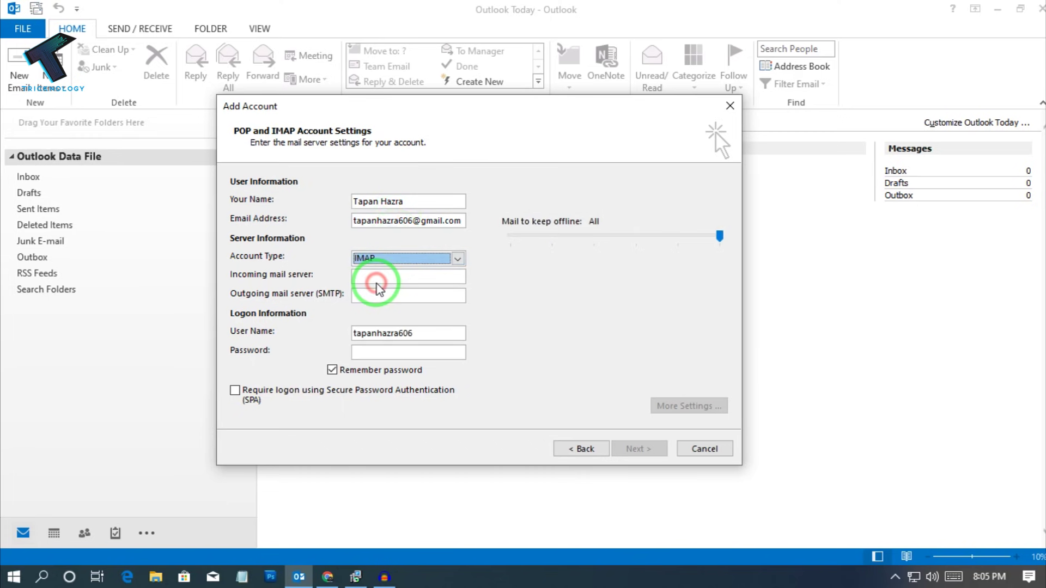
Step: Set incoming server imap.gmail.com and outgoing server smtp.gmail.com, and enter user name and password
{"action": "left_click", "coordinate": [381, 276]}
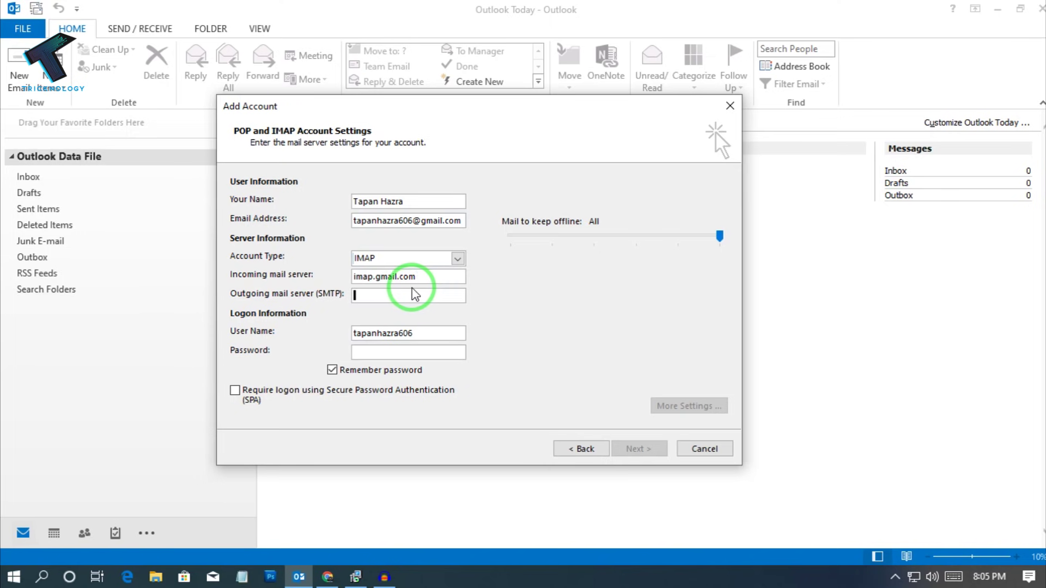
{"action": "left_click", "coordinate": [368, 297]}
{"action": "type", "text": "smtp.gmail.com"}
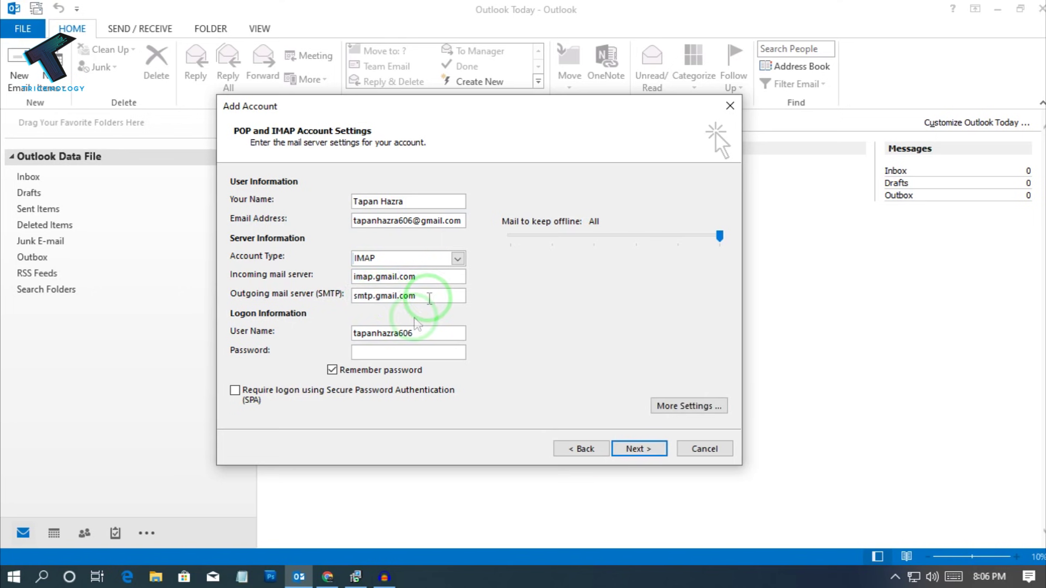
{"action": "left_click", "coordinate": [432, 352]}
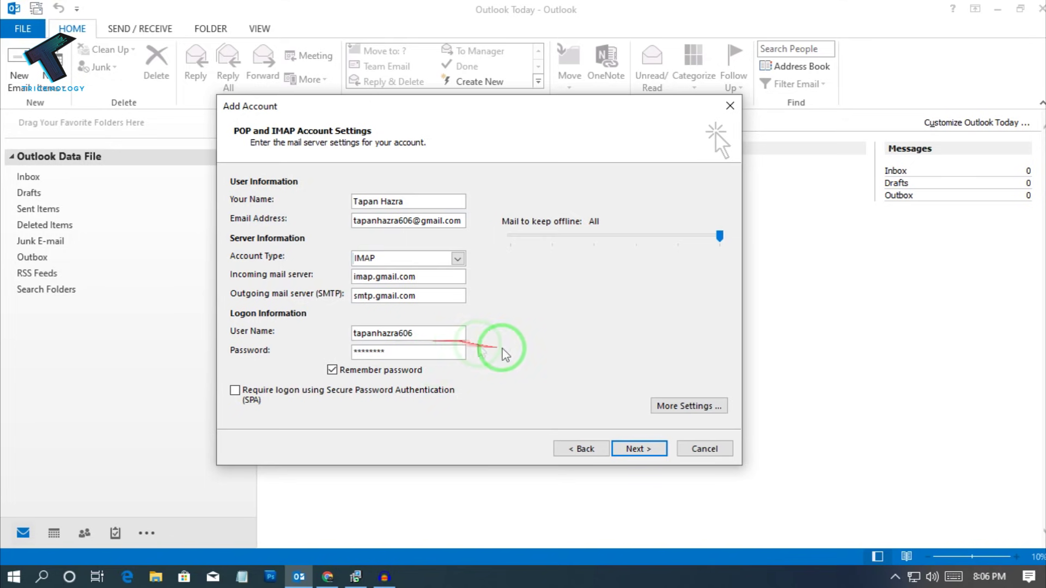
{"action": "left_click", "coordinate": [680, 406]}
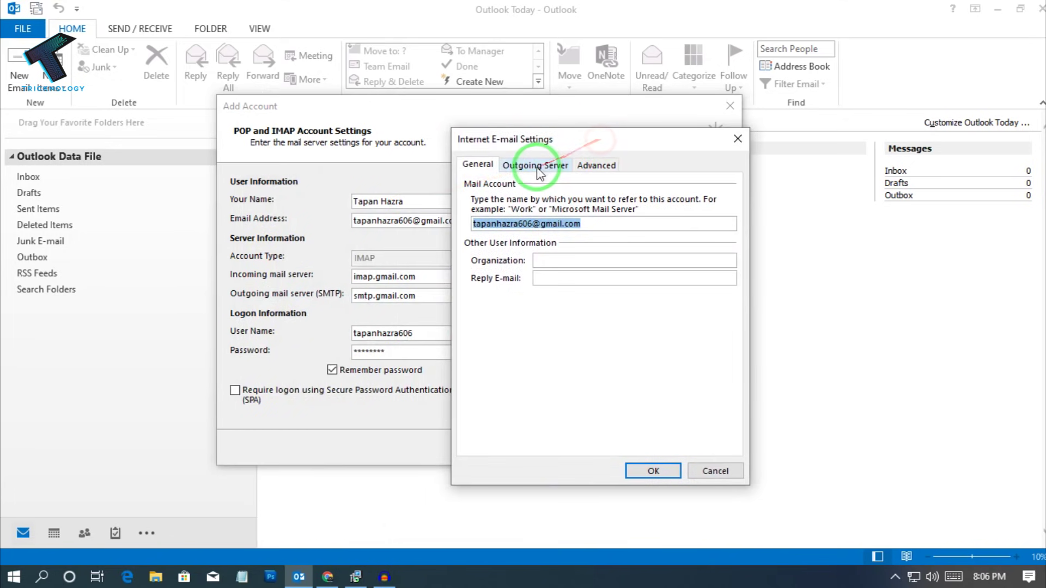
Step: Make the outgoing SMTP server require authentication
{"action": "left_click", "coordinate": [544, 166]}
{"action": "left_click", "coordinate": [468, 184]}
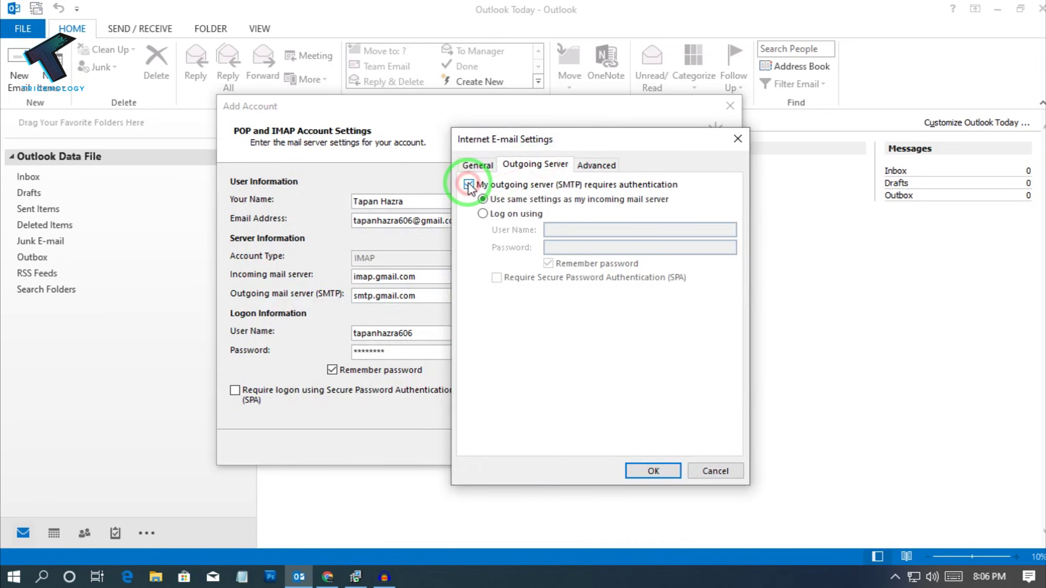
{"action": "left_click", "coordinate": [599, 167]}
Step: Set incoming port 993 and outgoing port 587, both with SSL encryption, and save
{"action": "left_click_drag", "start_coordinate": [592, 203], "coordinate": [502, 208]}
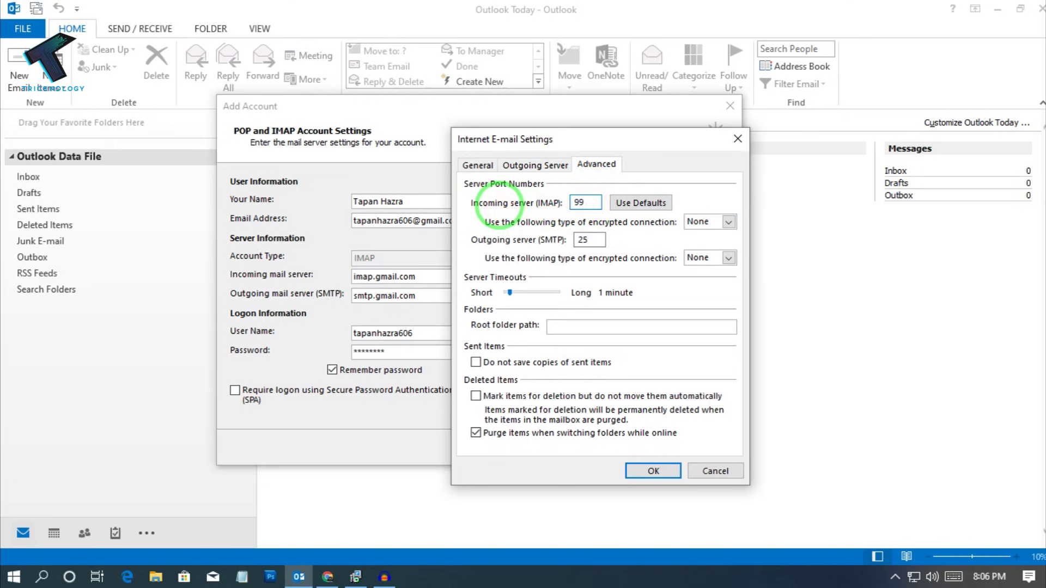
{"action": "left_click", "coordinate": [738, 224]}
{"action": "left_click", "coordinate": [708, 239]}
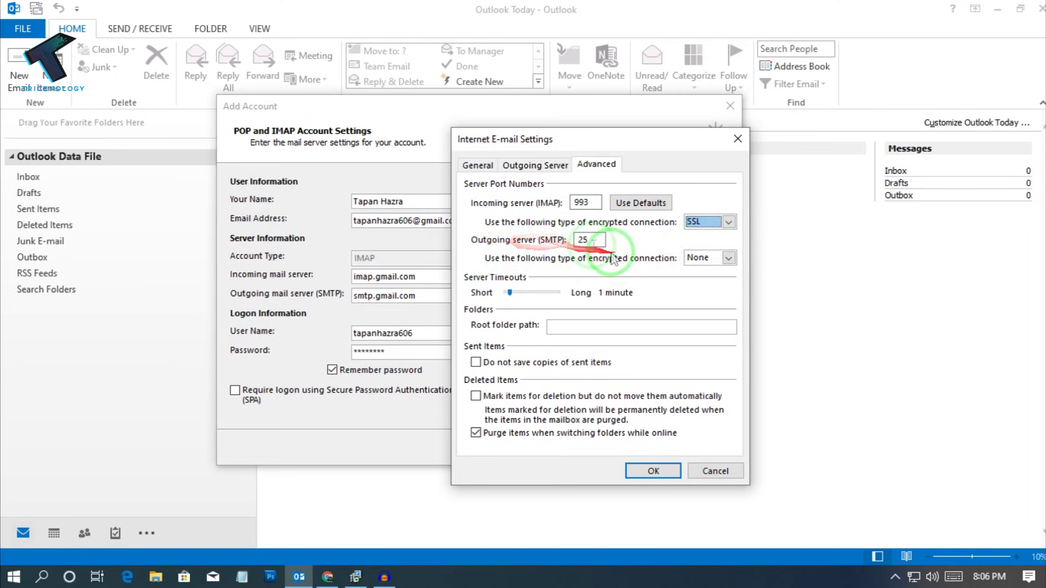
{"action": "left_click", "coordinate": [728, 258]}
{"action": "left_click", "coordinate": [694, 281]}
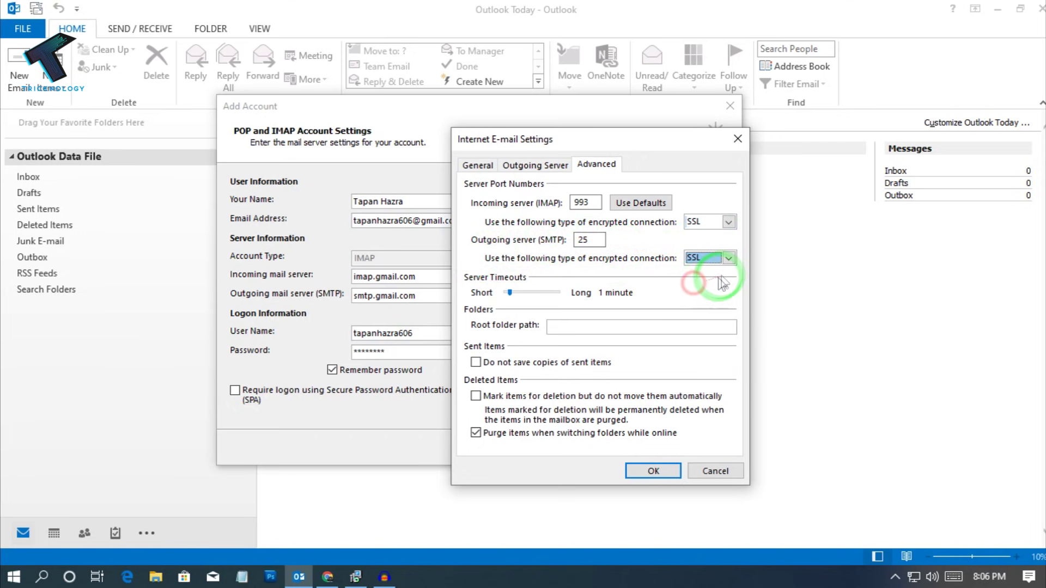
{"action": "double_click", "coordinate": [581, 240]}
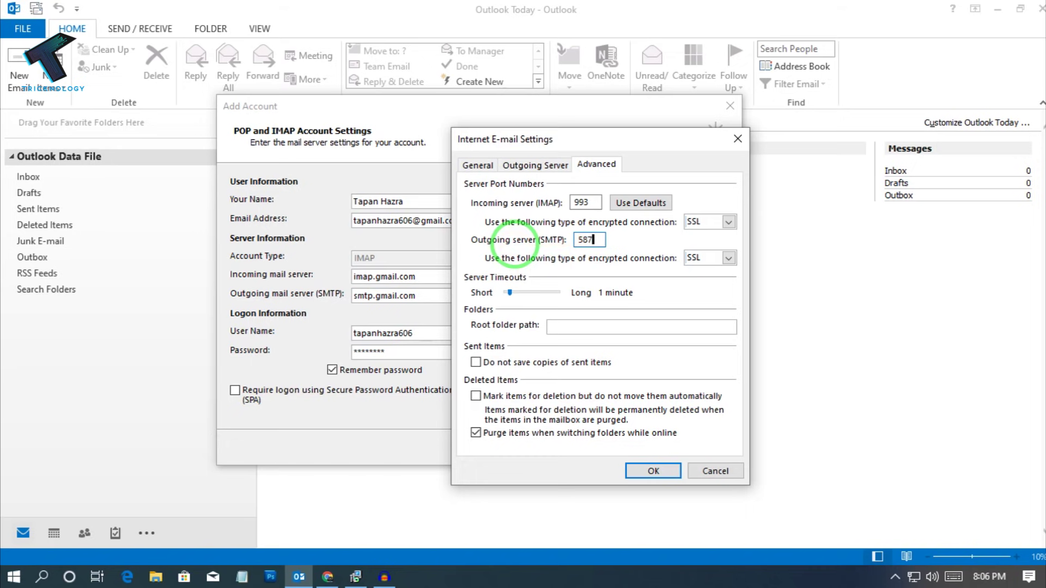
{"action": "double_click", "coordinate": [588, 240]}
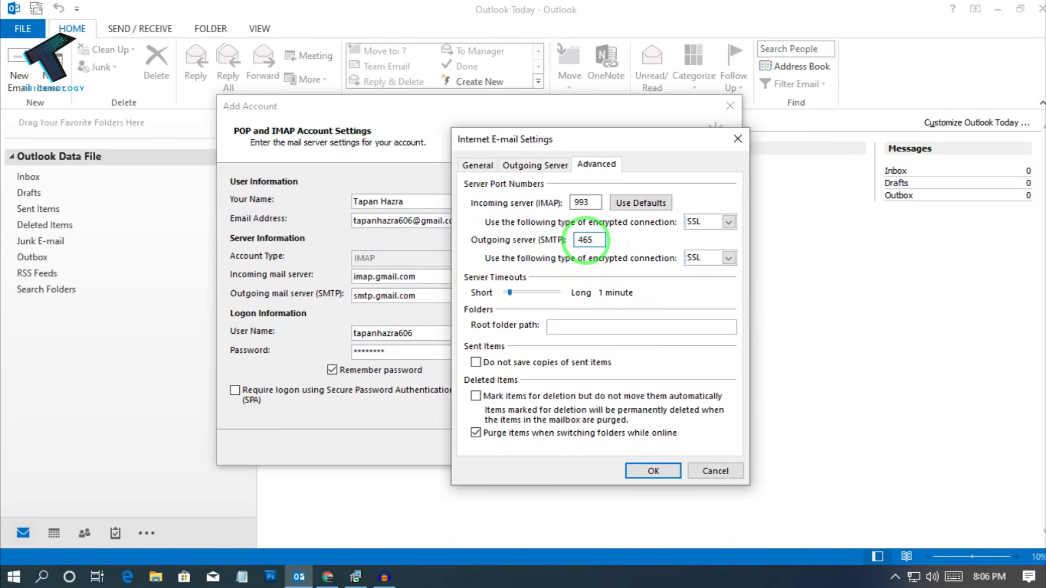
{"action": "double_click", "coordinate": [587, 240]}
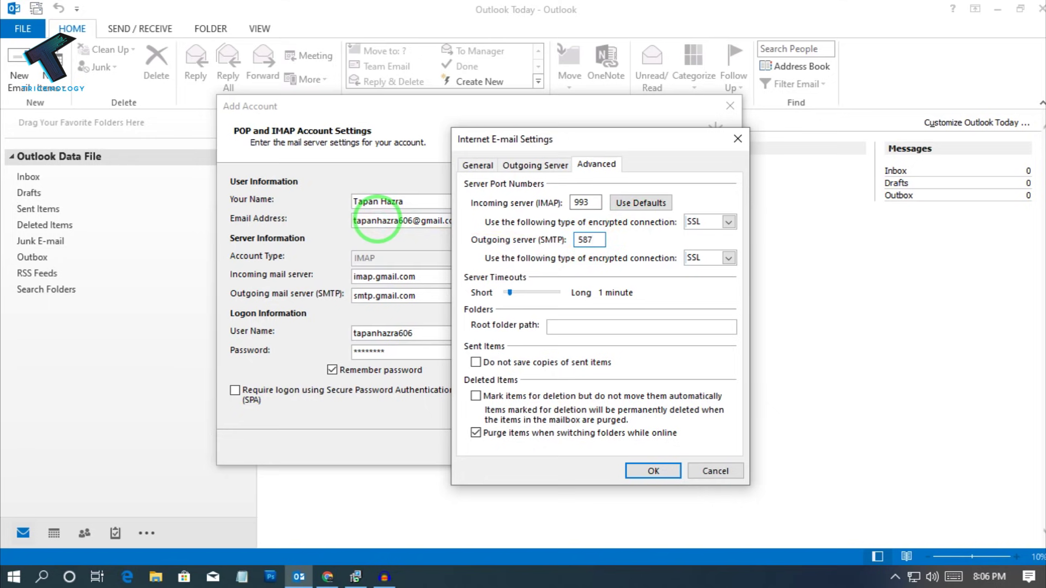
{"action": "left_click", "coordinate": [604, 241]}
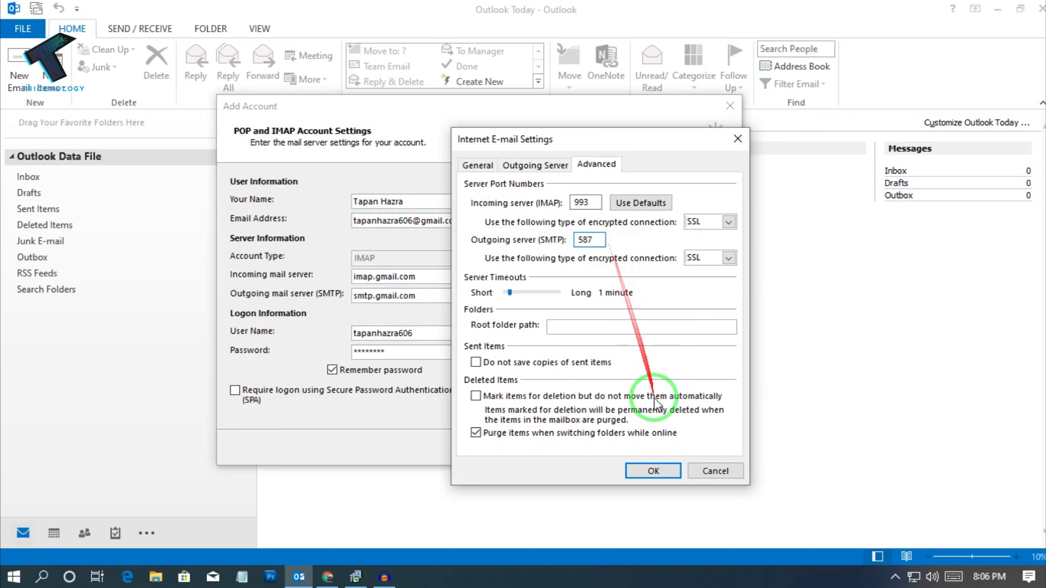
{"action": "left_click", "coordinate": [652, 471]}
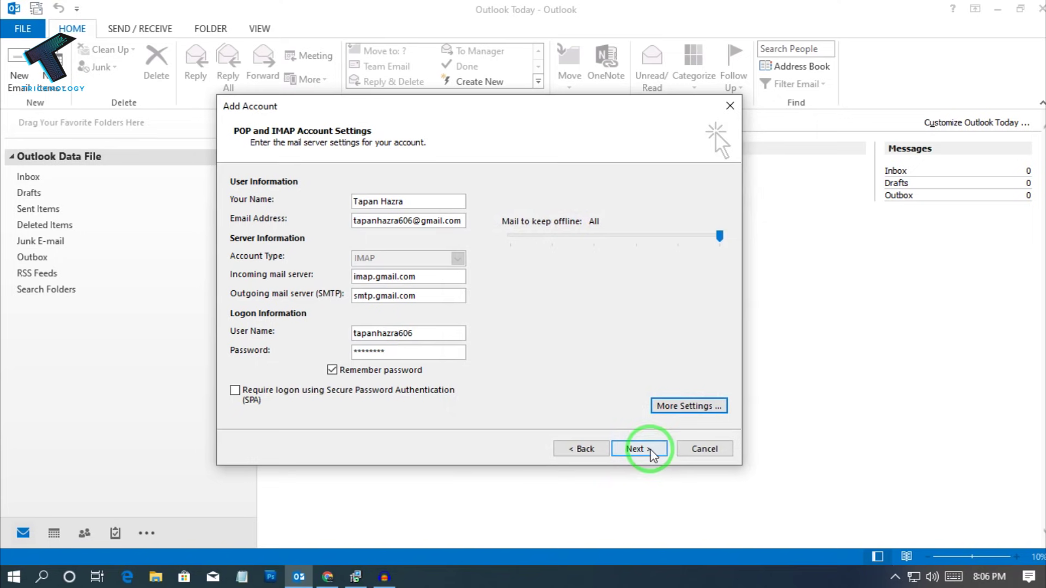
Step: Run the account test, save the password, and confirm the recurring imap.gmail.com password prompt
{"action": "left_click", "coordinate": [651, 449]}
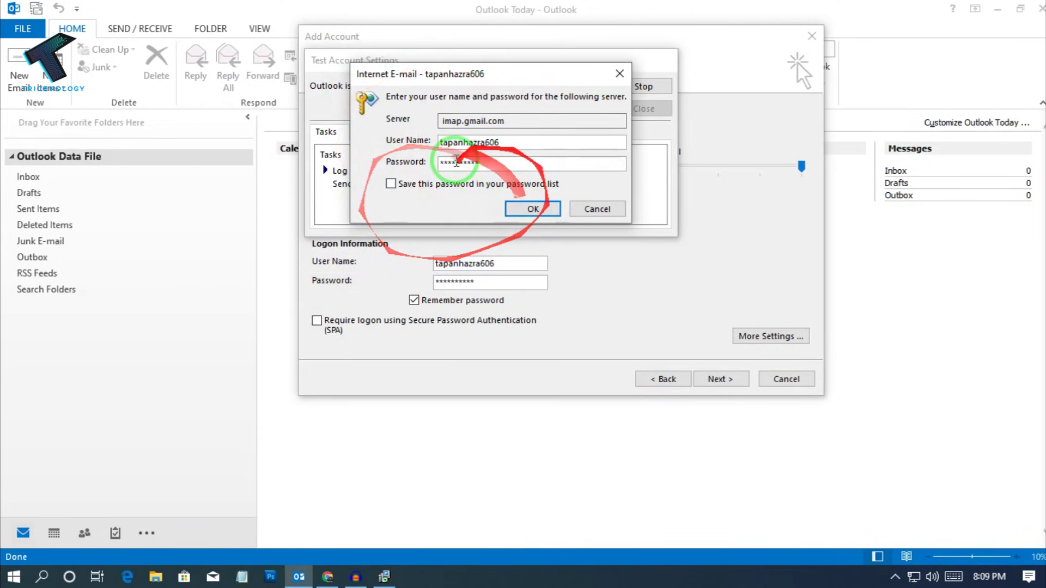
{"action": "left_click", "coordinate": [390, 184]}
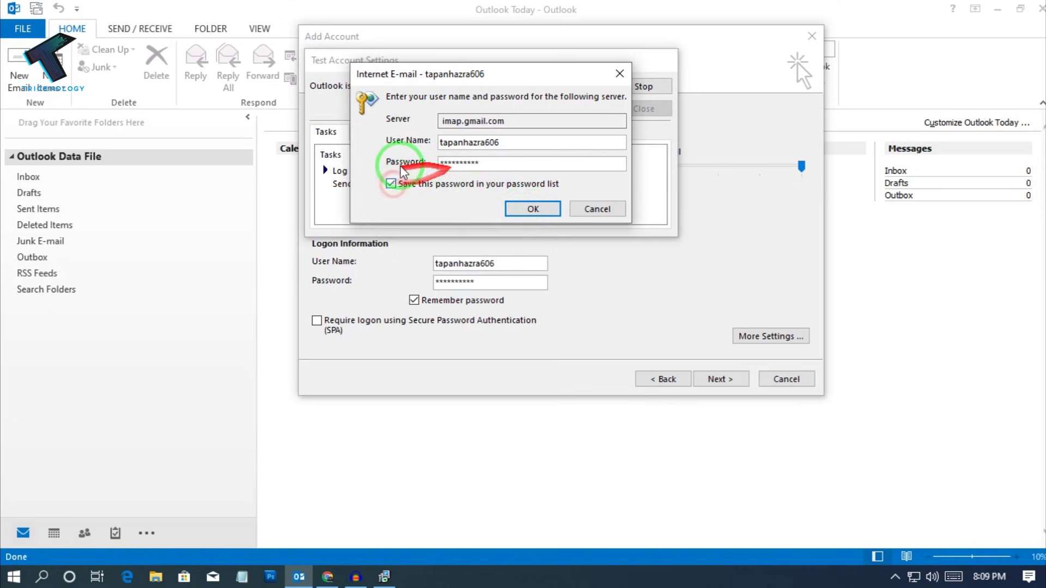
{"action": "left_click", "coordinate": [533, 209]}
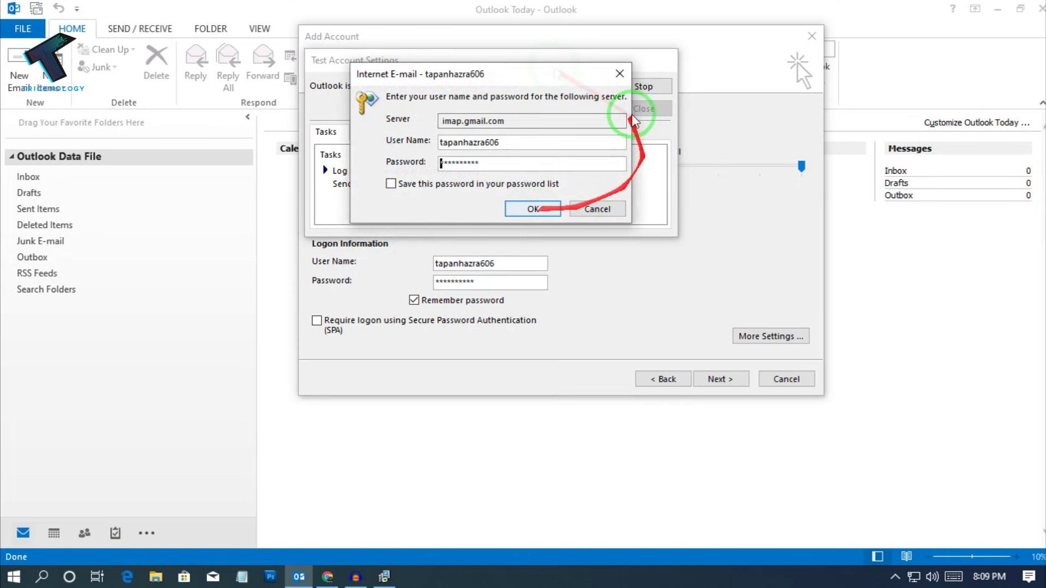
{"action": "left_click", "coordinate": [533, 209]}
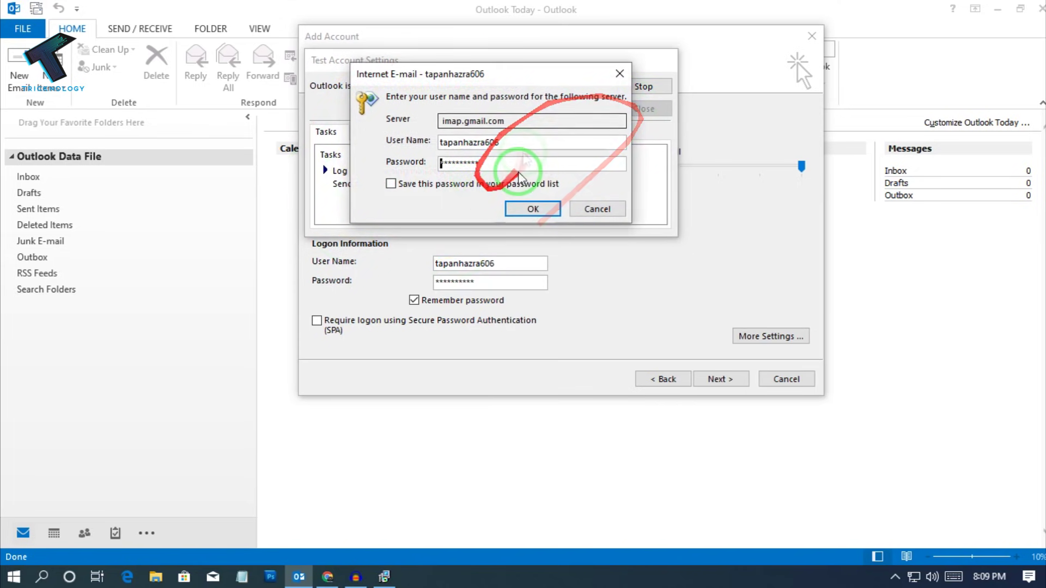
{"action": "left_click", "coordinate": [533, 209]}
{"action": "left_click", "coordinate": [532, 208]}
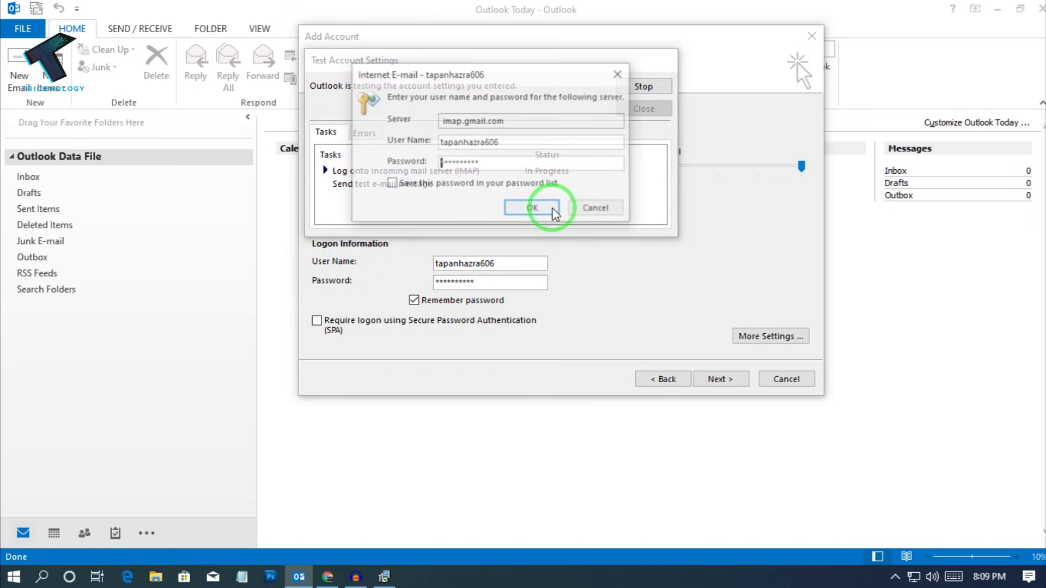
{"action": "left_click", "coordinate": [328, 576]}
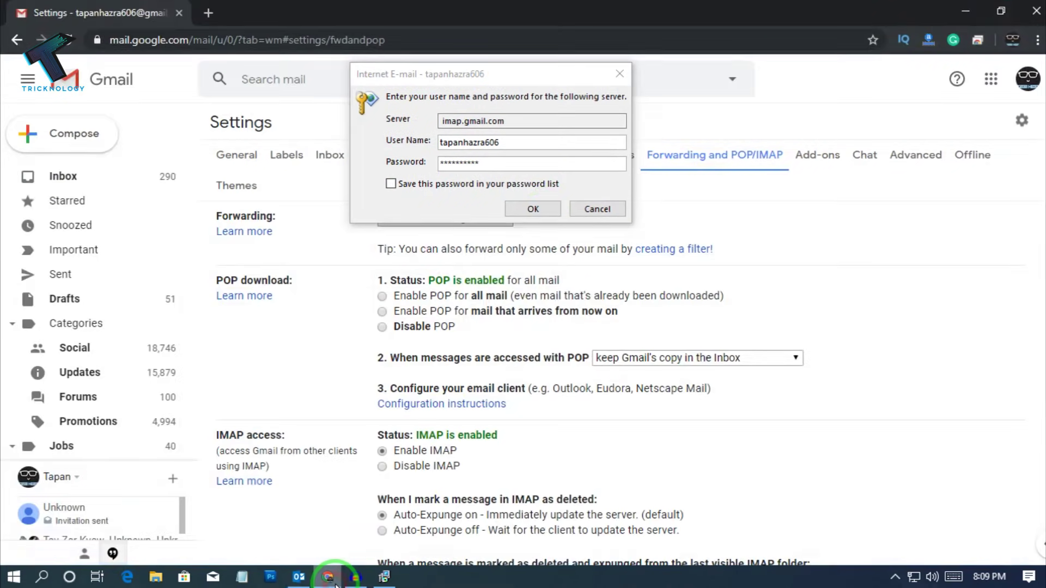
{"action": "left_click", "coordinate": [1026, 81]}
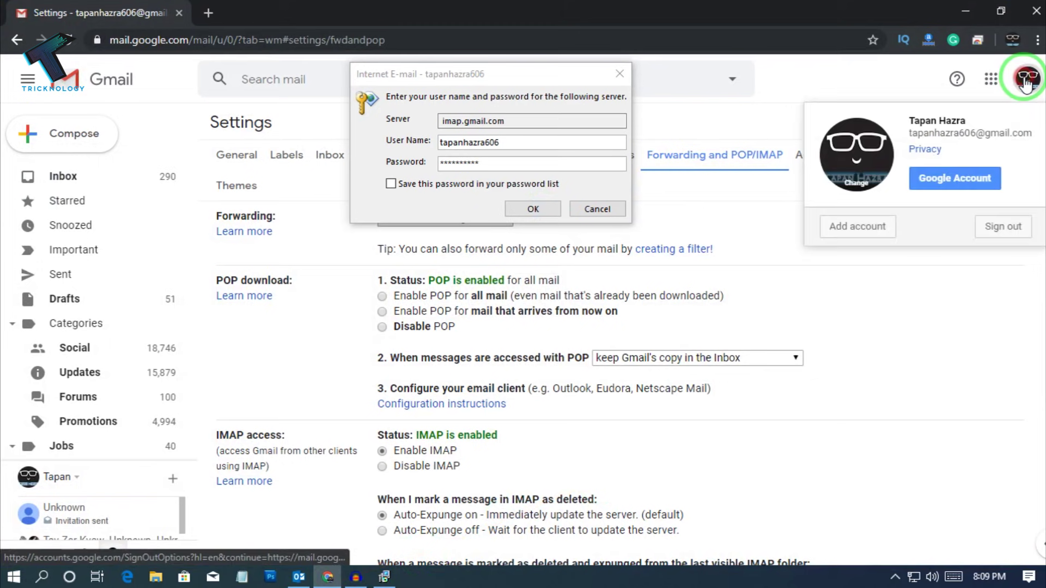
{"action": "left_click", "coordinate": [969, 179]}
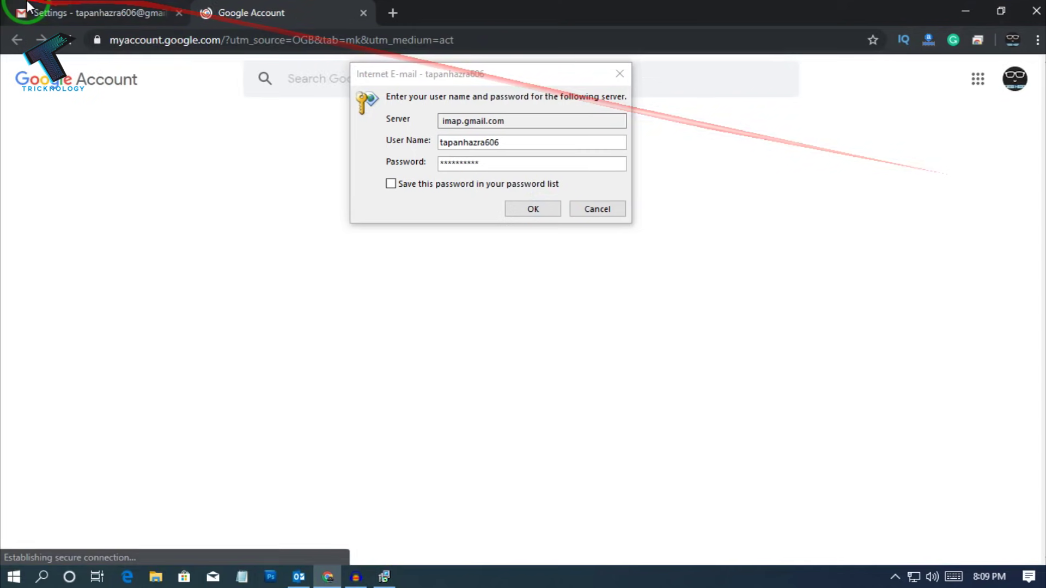
{"action": "middle_click", "coordinate": [47, 1]}
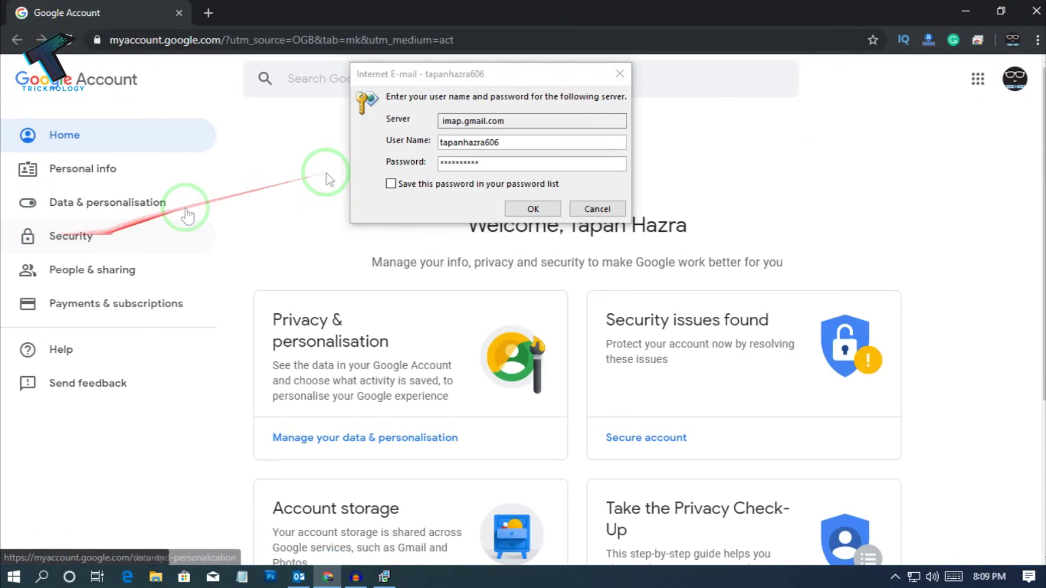
{"action": "left_click_drag", "start_coordinate": [507, 79], "coordinate": [776, 272]}
{"action": "left_click", "coordinate": [327, 576]}
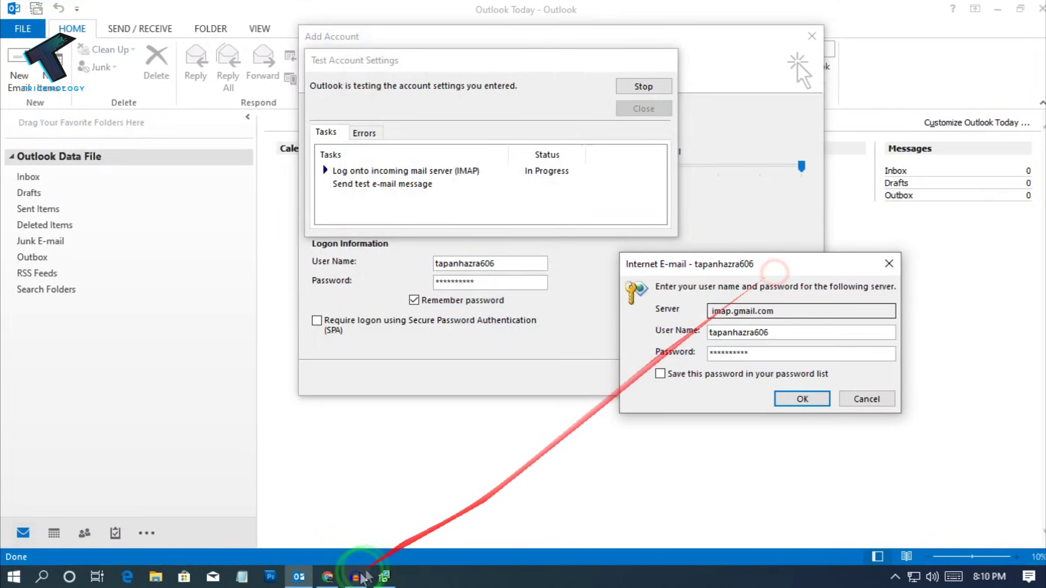
Step: Go to Security and find 'Signing in to Google', showing 2-Step Verification on and no app passwords
{"action": "left_click", "coordinate": [100, 245]}
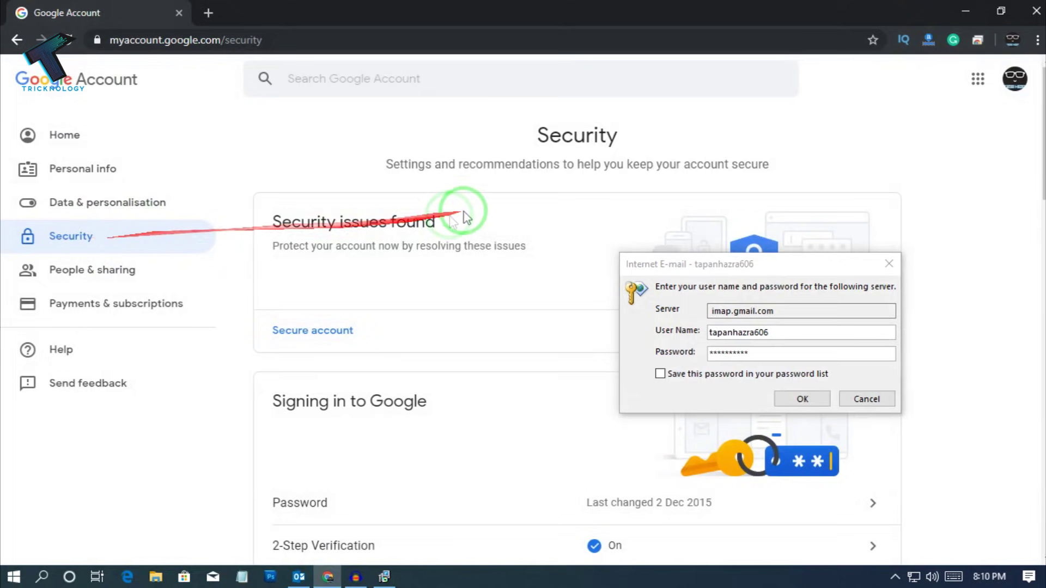
{"action": "scroll", "coordinate": [467, 211], "scroll_direction": "down", "scroll_amount": 7}
{"action": "left_click_drag", "start_coordinate": [679, 270], "coordinate": [858, 331]}
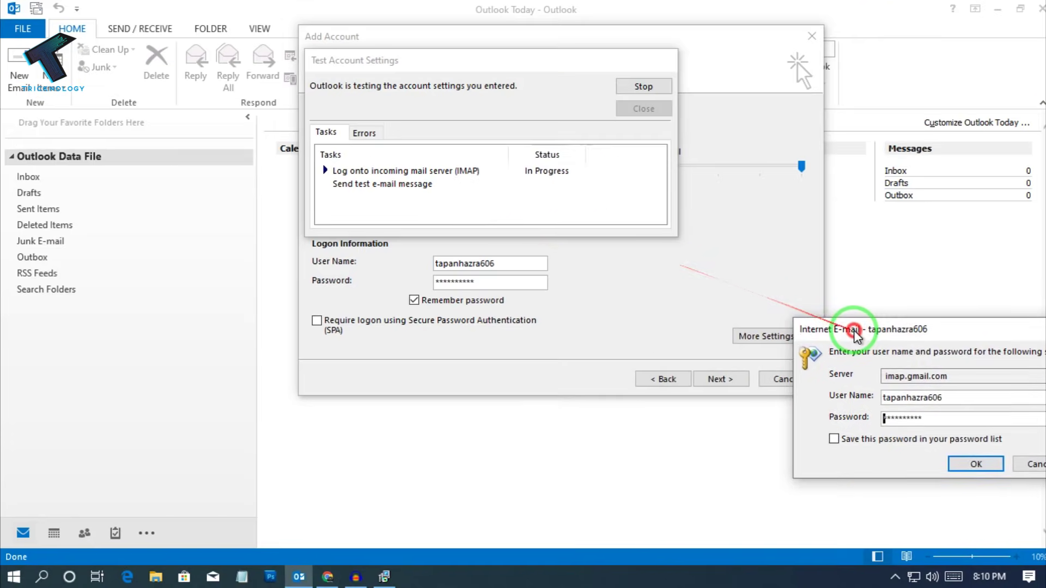
{"action": "left_click", "coordinate": [327, 576]}
{"action": "scroll", "coordinate": [470, 340], "scroll_direction": "down", "scroll_amount": 1}
{"action": "scroll", "coordinate": [470, 341], "scroll_direction": "down", "scroll_amount": 4}
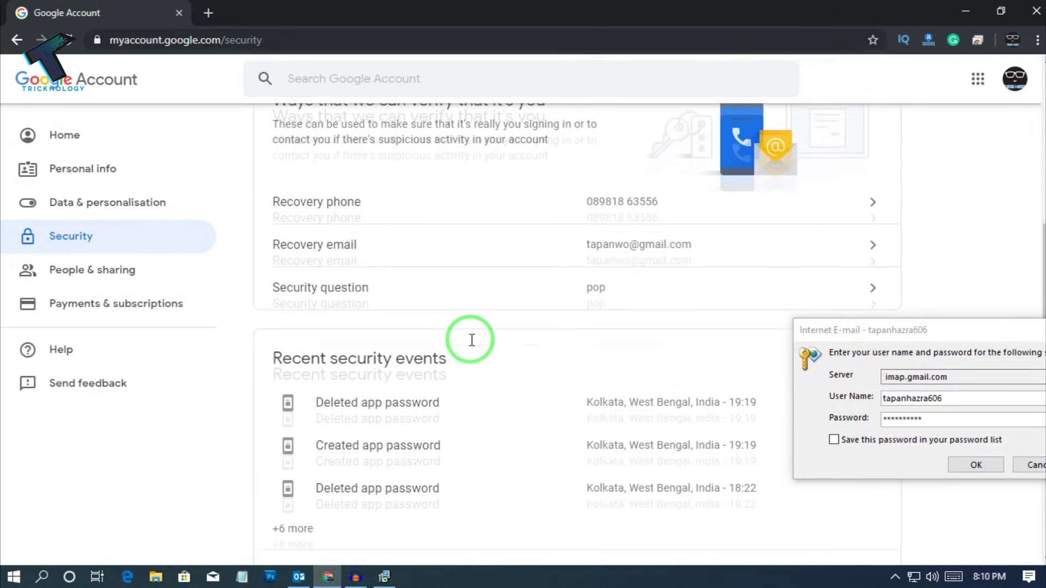
{"action": "scroll", "coordinate": [470, 341], "scroll_direction": "up", "scroll_amount": 5}
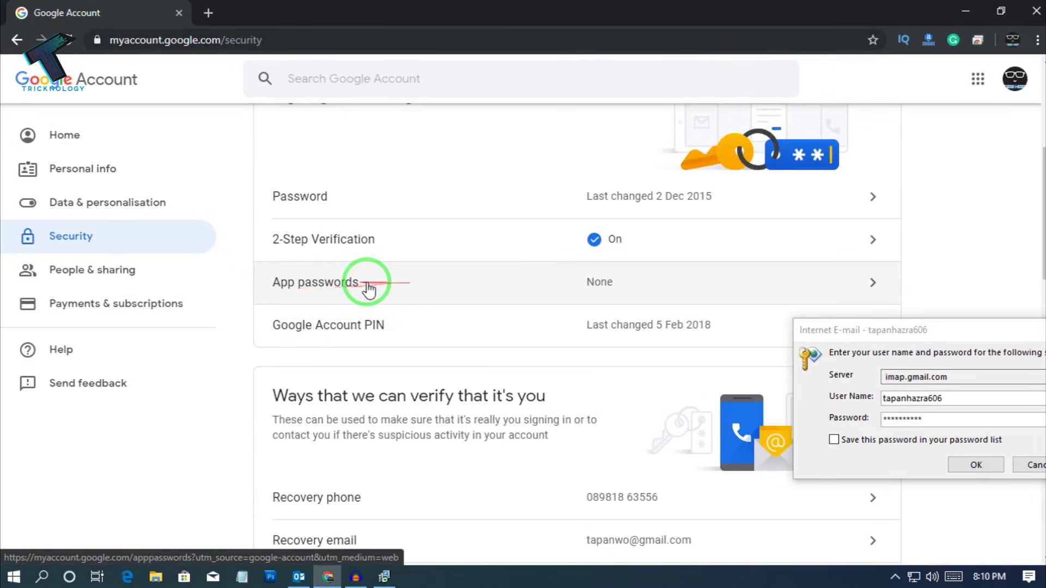
Step: Open App passwords and re-enter the Google account password to verify identity
{"action": "left_click", "coordinate": [368, 286]}
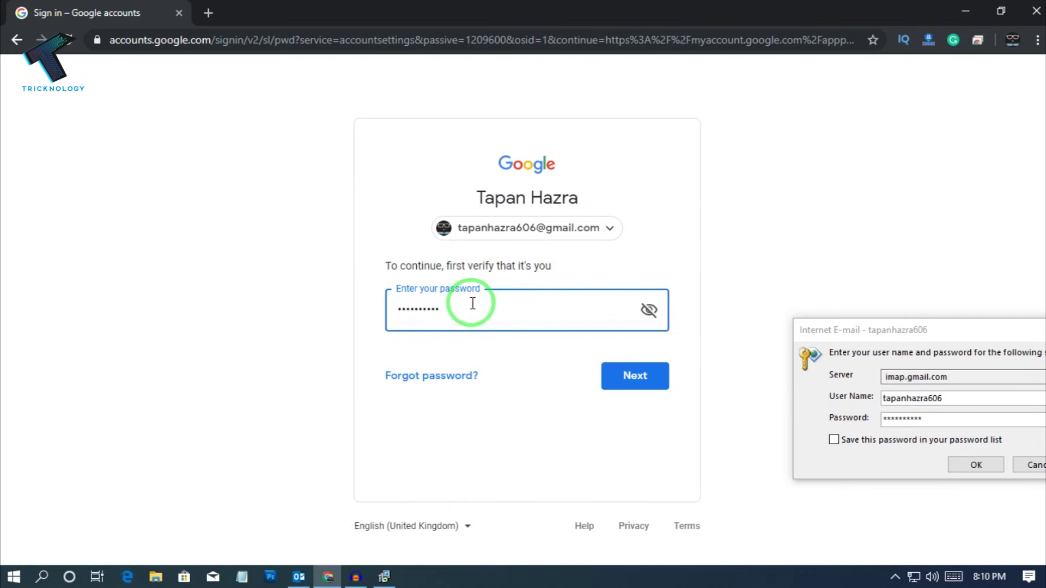
{"action": "left_click", "coordinate": [604, 375]}
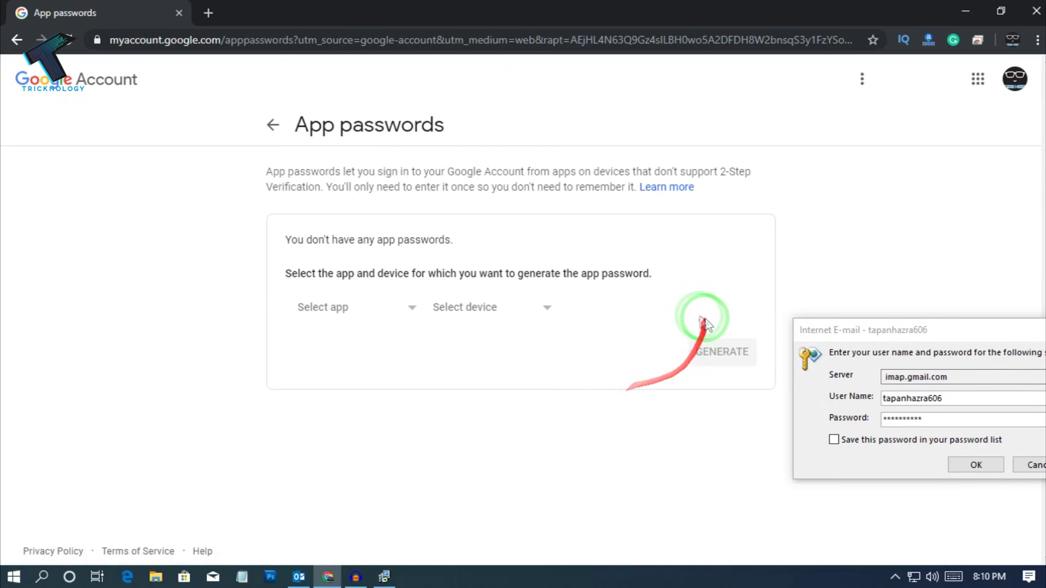
{"action": "left_click_drag", "start_coordinate": [690, 314], "coordinate": [568, 318]}
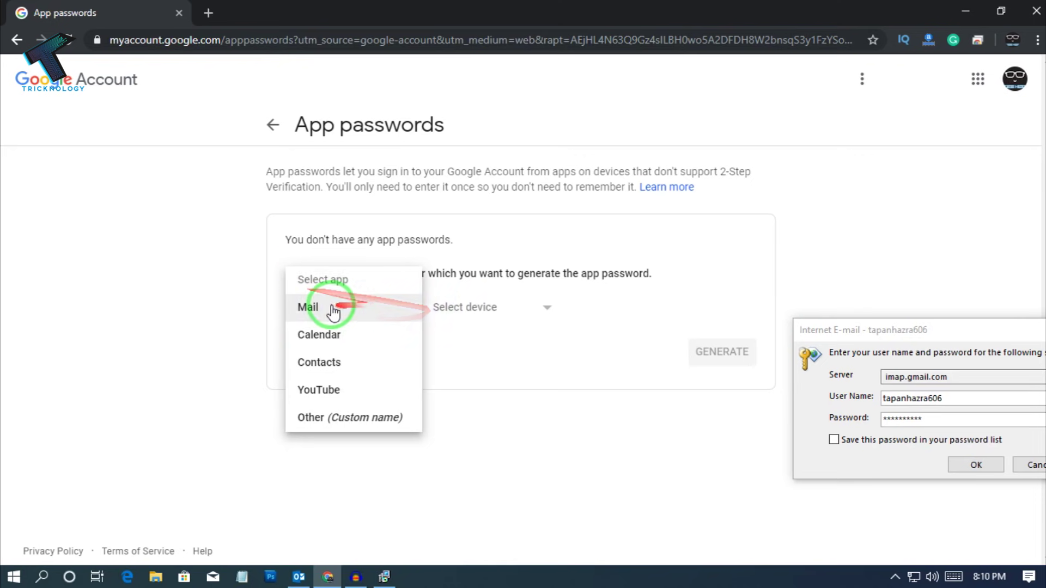
Step: Generate an app password for Mail on Windows Computer and select it for copying
{"action": "left_click", "coordinate": [326, 307]}
{"action": "left_click", "coordinate": [488, 310]}
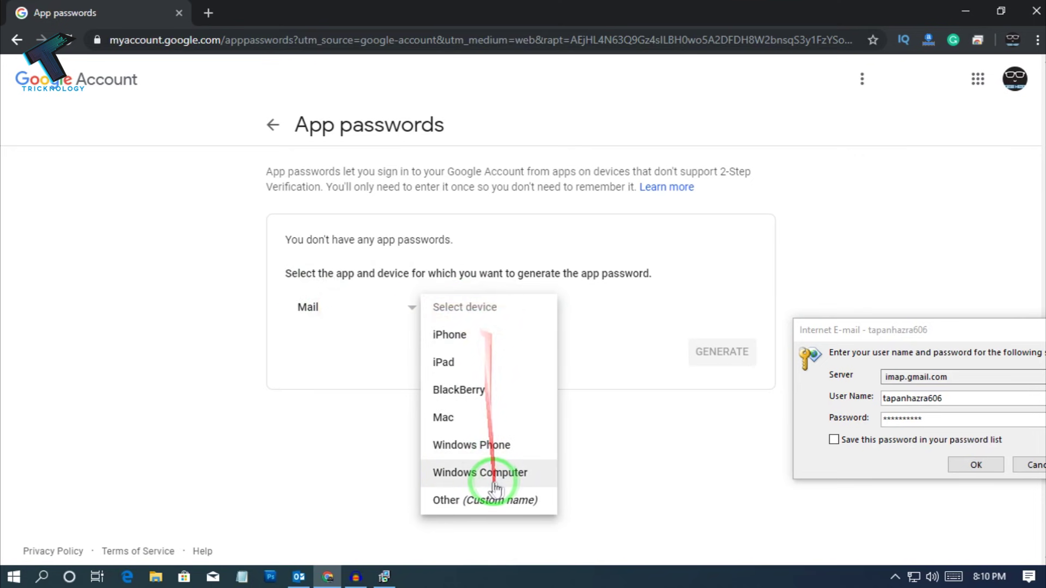
{"action": "left_click", "coordinate": [475, 479]}
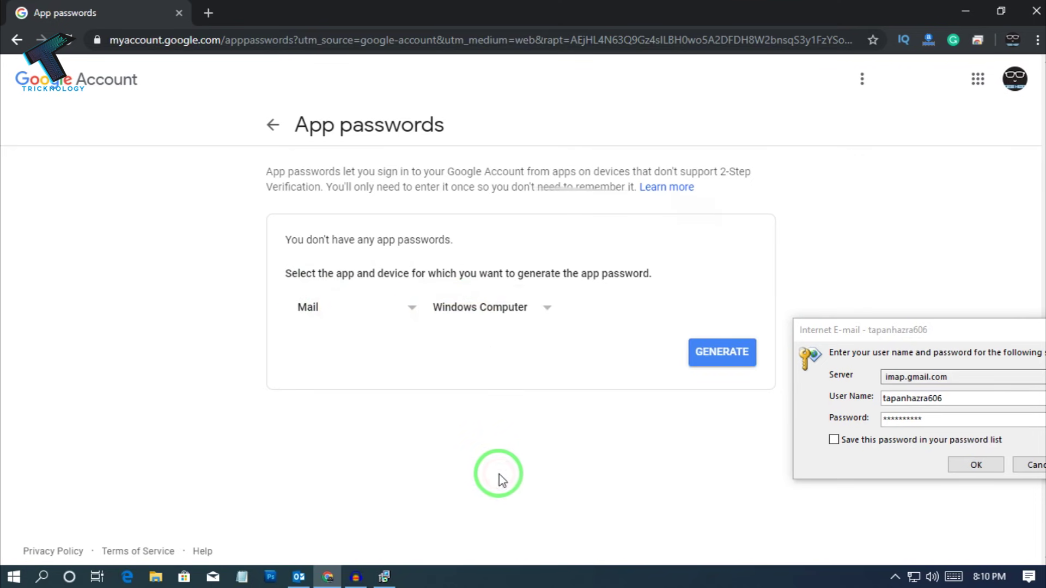
{"action": "left_click", "coordinate": [726, 361]}
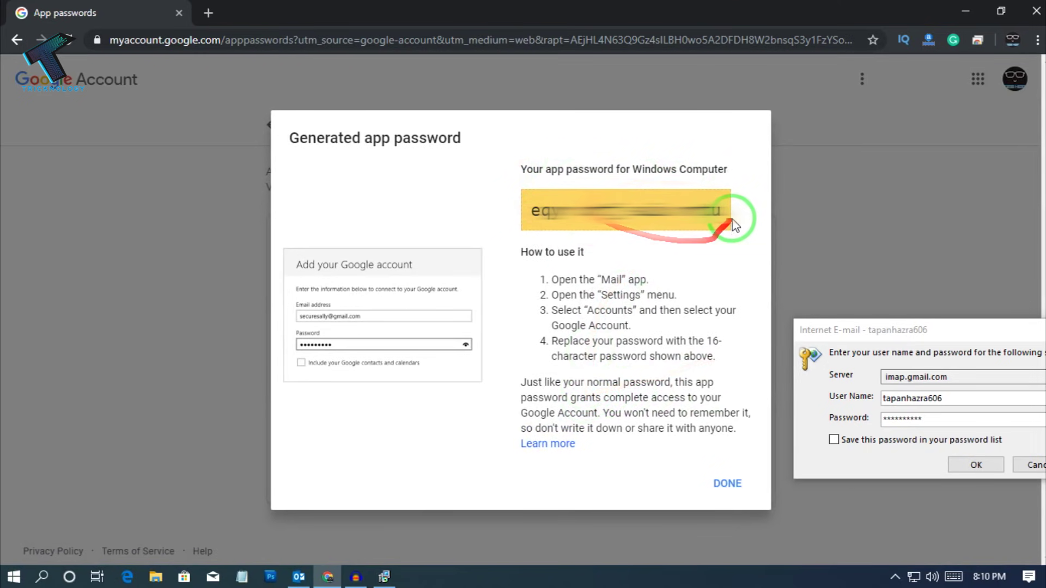
{"action": "left_click_drag", "start_coordinate": [687, 210], "coordinate": [562, 210]}
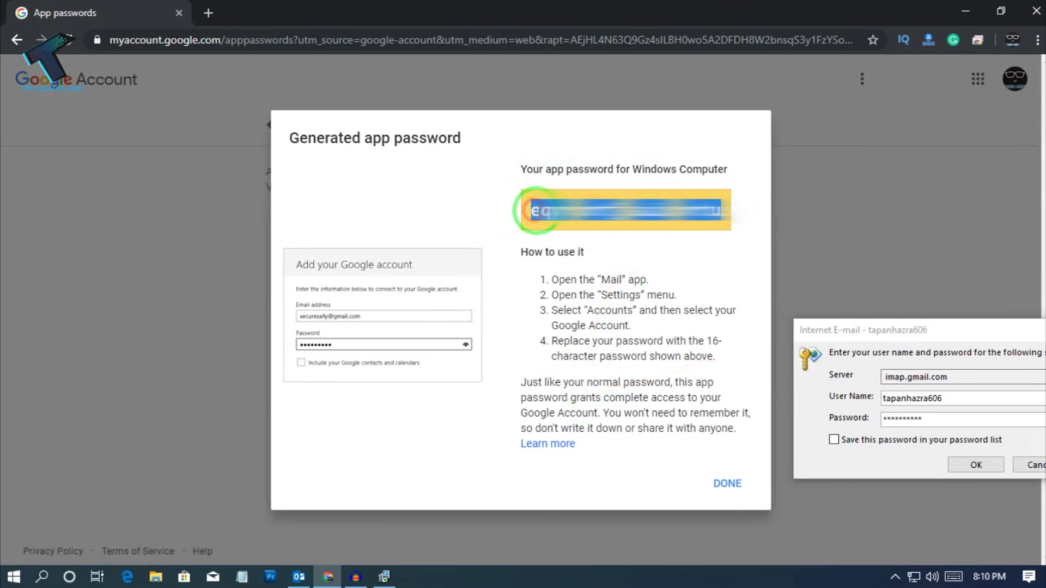
{"action": "left_click_drag", "start_coordinate": [912, 334], "coordinate": [448, 211]}
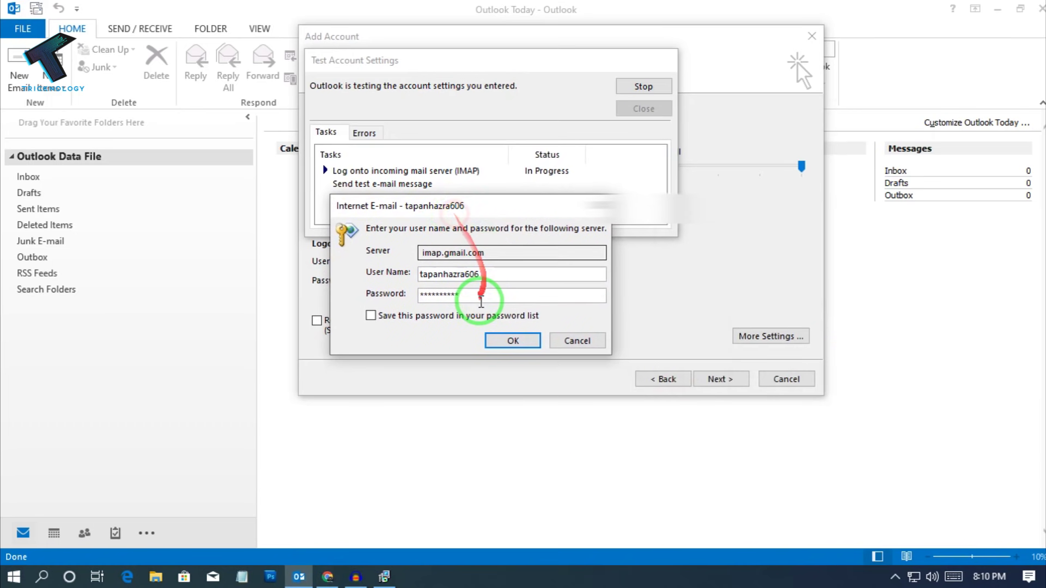
Step: Replace the server login password with the pasted app password and confirm it
{"action": "double_click", "coordinate": [481, 297]}
{"action": "key", "text": "ctrl+v"}
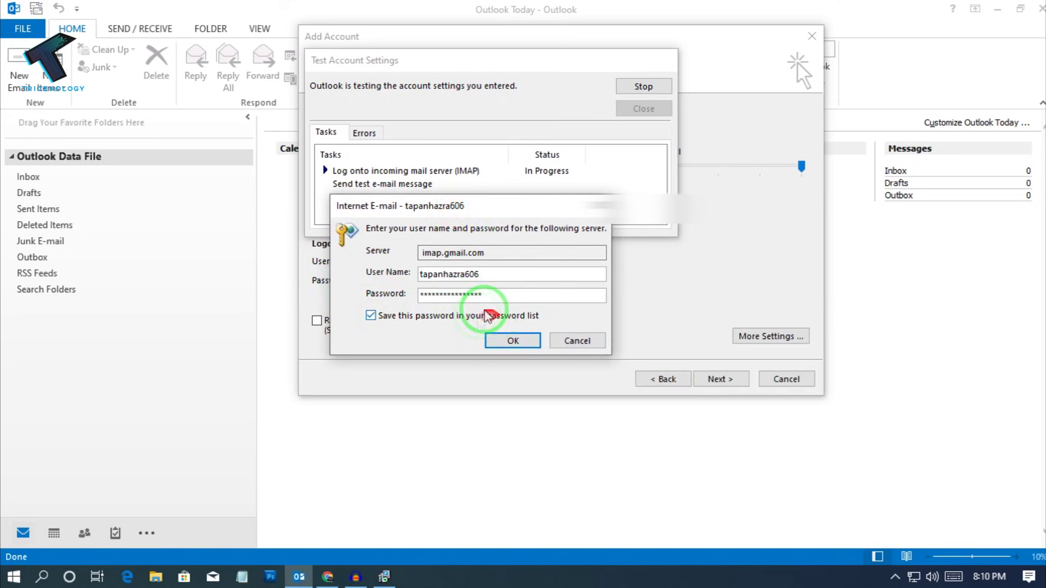
{"action": "left_click", "coordinate": [513, 339]}
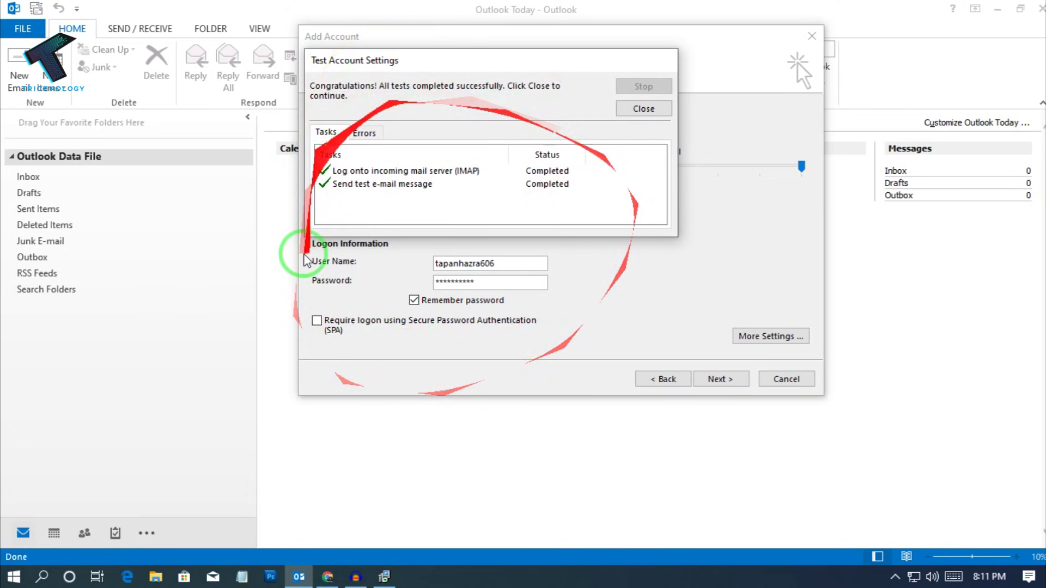
Step: Close the successful test results, dismiss the IMAP alert, and save the app password for imap.gmail.com
{"action": "left_click", "coordinate": [636, 108]}
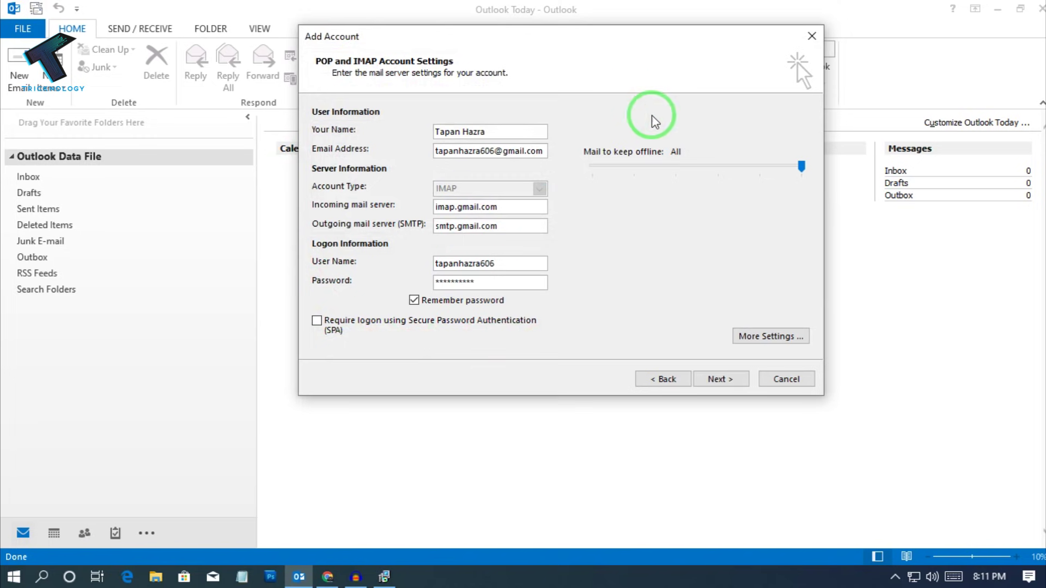
{"action": "left_click", "coordinate": [736, 379]}
{"action": "left_click", "coordinate": [659, 350]}
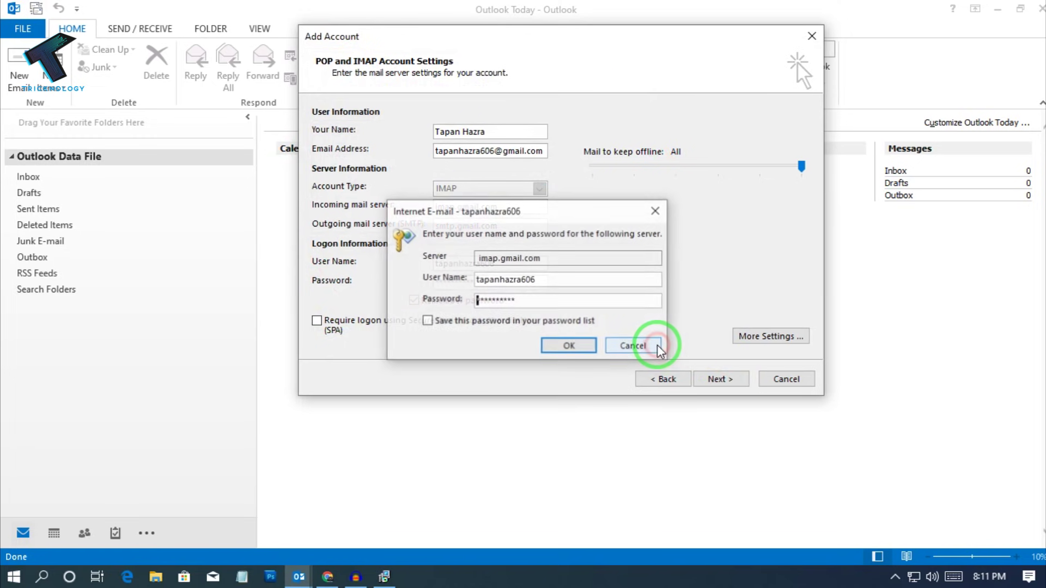
{"action": "left_click", "coordinate": [426, 320]}
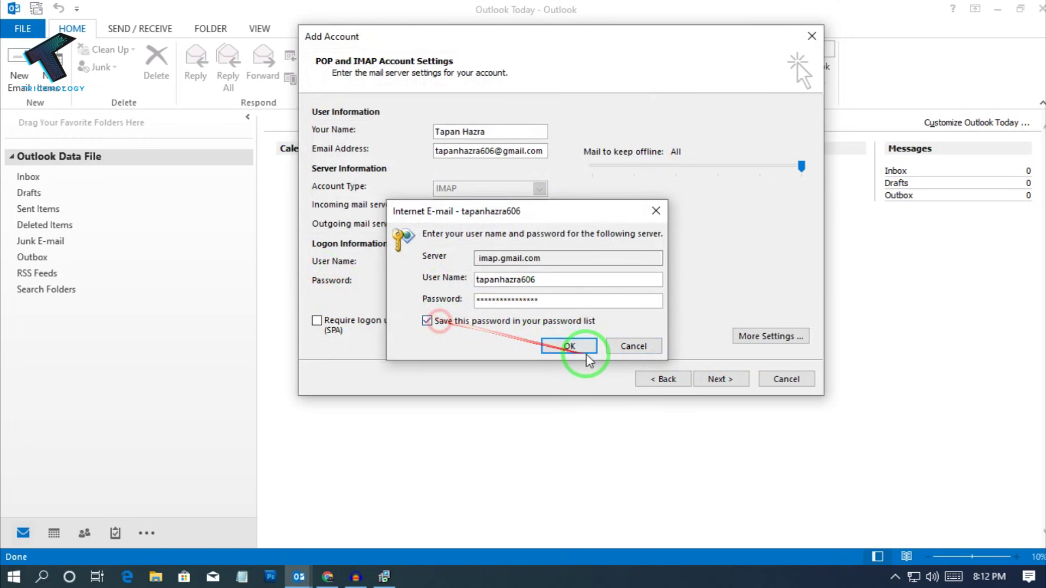
{"action": "left_click", "coordinate": [569, 346]}
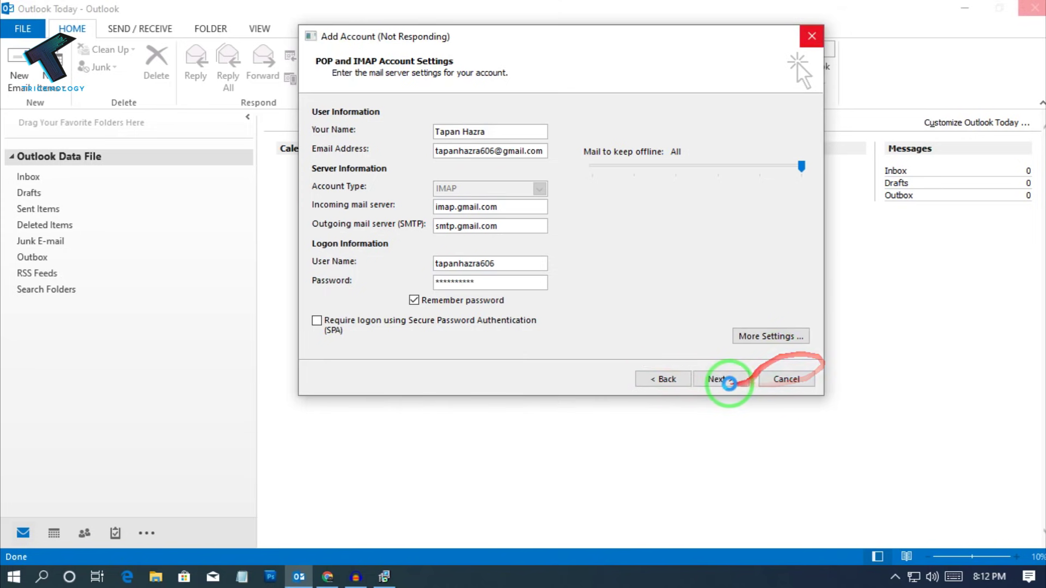
Step: Finish adding the Gmail account and read the rock star email in its new Inbox
{"action": "left_click", "coordinate": [745, 381]}
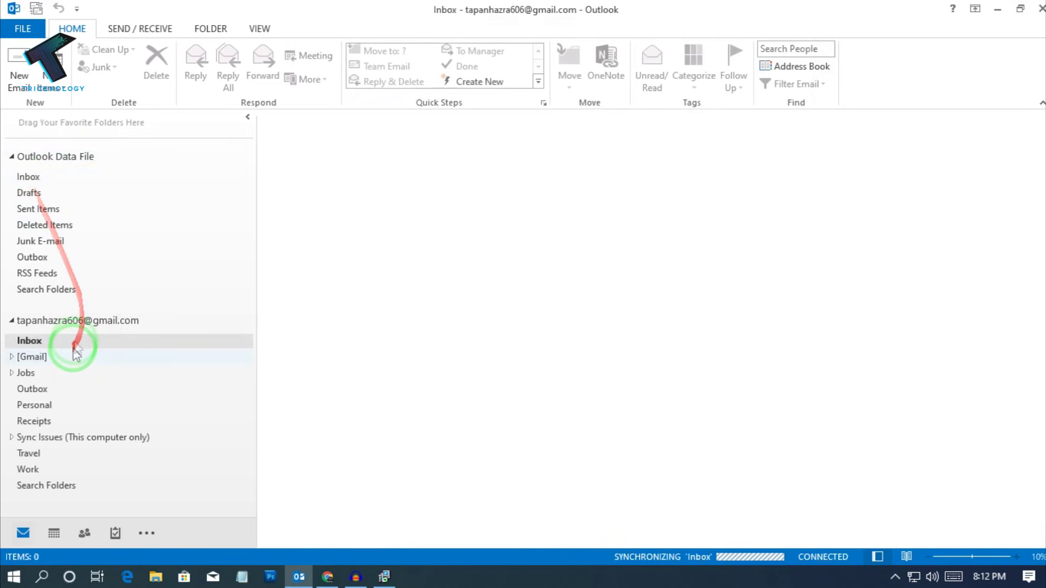
{"action": "left_click", "coordinate": [77, 340]}
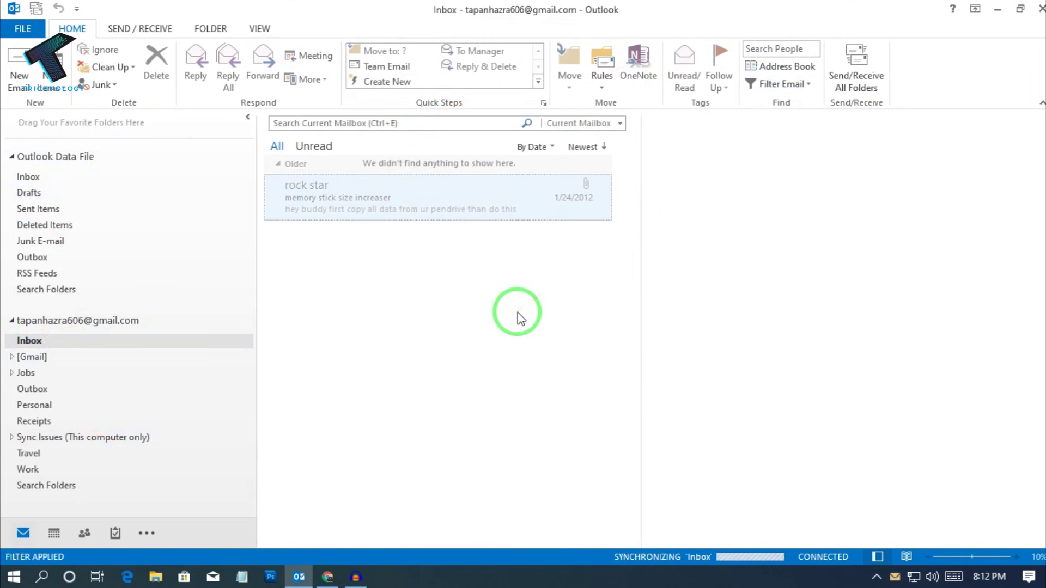
{"action": "left_click", "coordinate": [305, 187]}
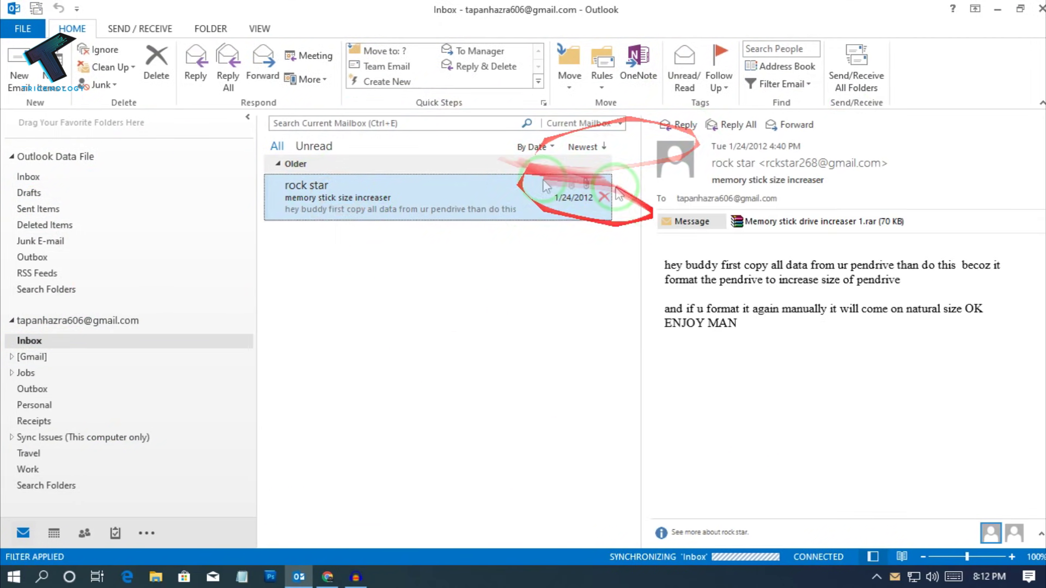
Step: Close Outlook and the browser, then save the password at the server login prompt
{"action": "left_click", "coordinate": [1038, 9]}
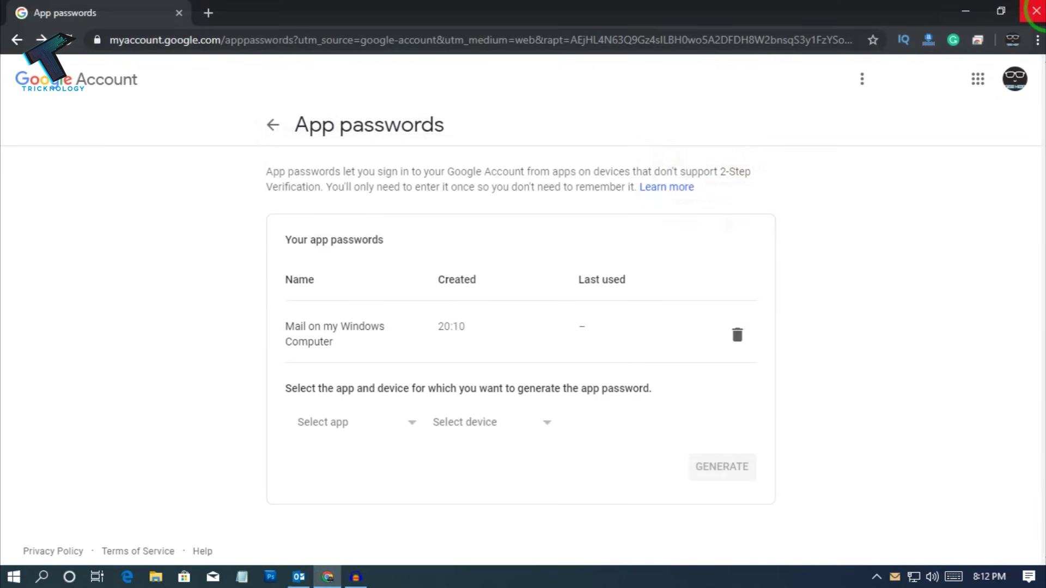
{"action": "left_click", "coordinate": [1030, 9]}
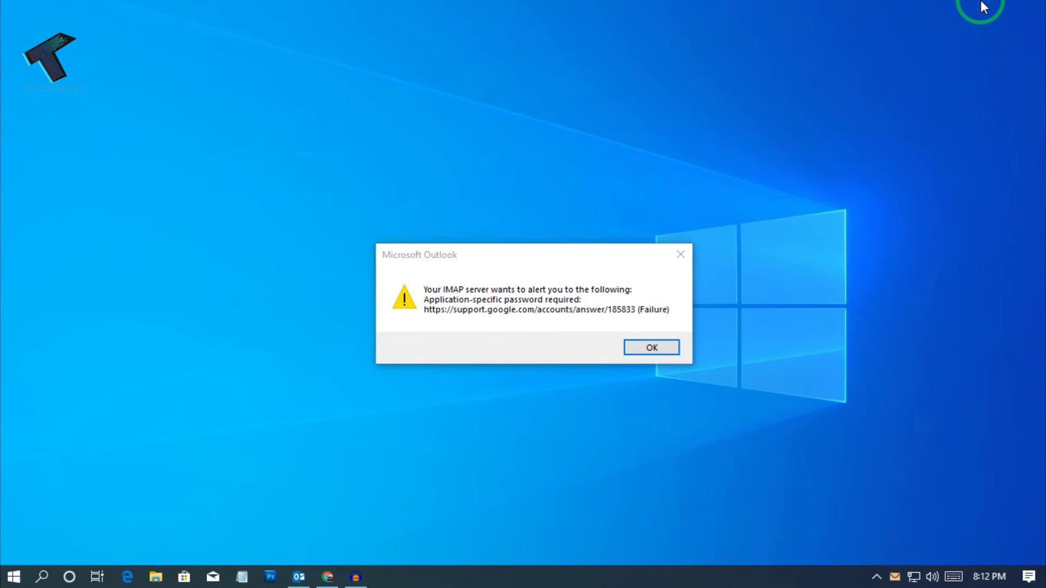
{"action": "left_click", "coordinate": [647, 345]}
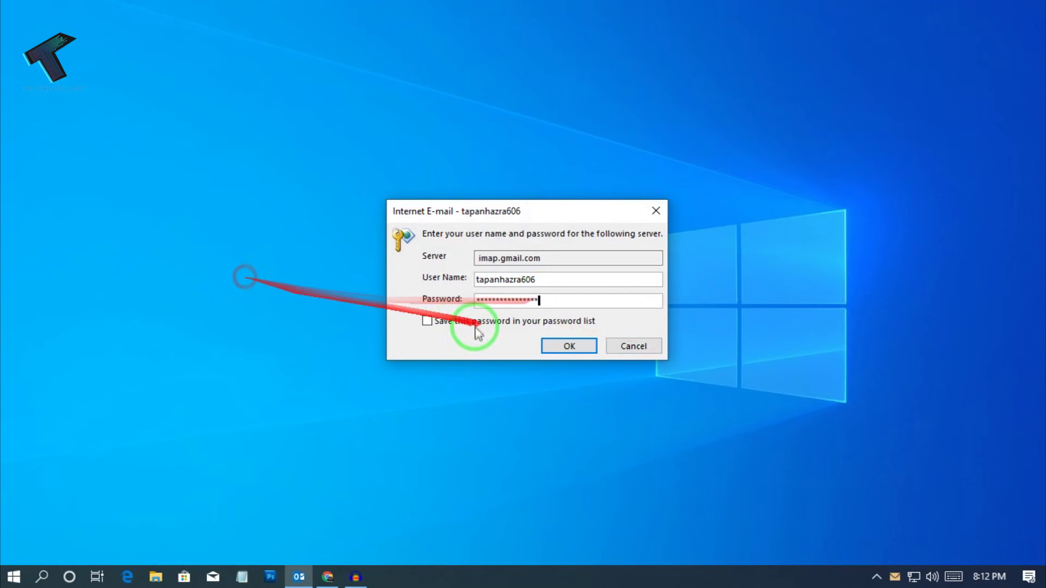
{"action": "left_click", "coordinate": [512, 325]}
{"action": "left_click", "coordinate": [565, 347]}
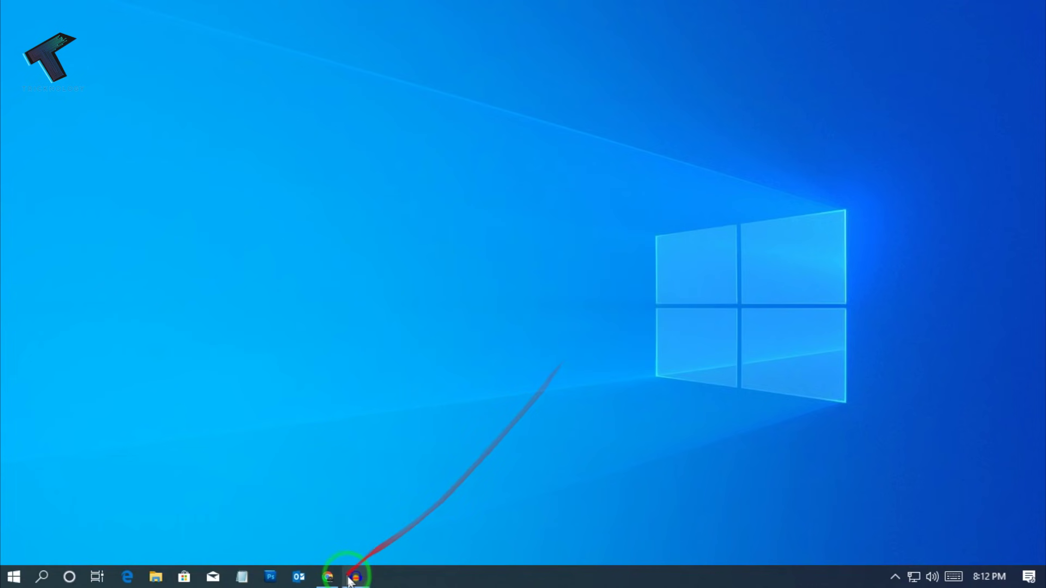
Step: Reopen Outlook and browse the synced Gmail Inbox showing 12 unread messages
{"action": "left_click", "coordinate": [308, 581]}
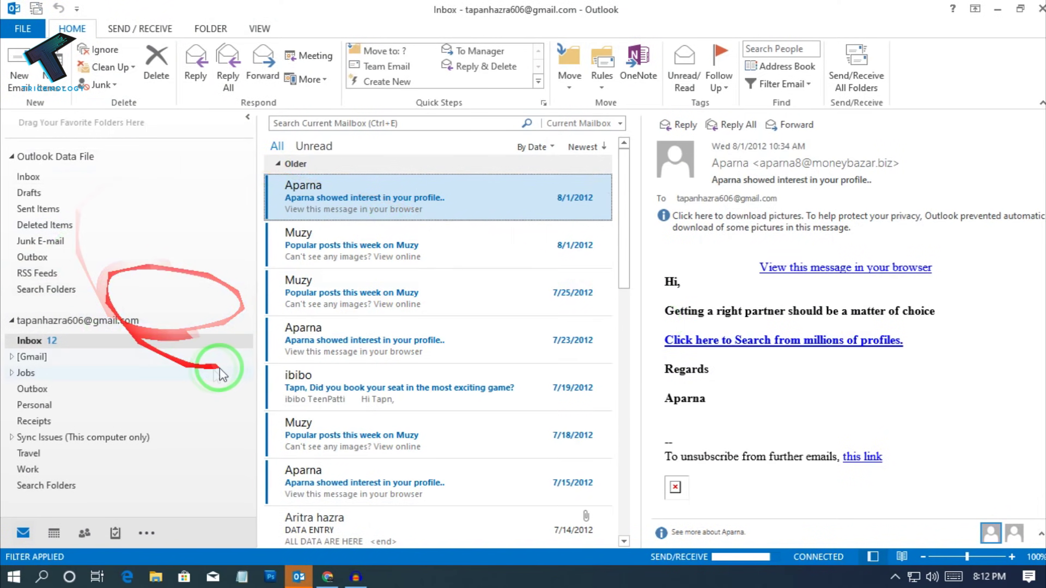
{"action": "scroll", "coordinate": [401, 345], "scroll_direction": "down", "scroll_amount": 10}
{"action": "scroll", "coordinate": [402, 348], "scroll_direction": "up", "scroll_amount": 10}
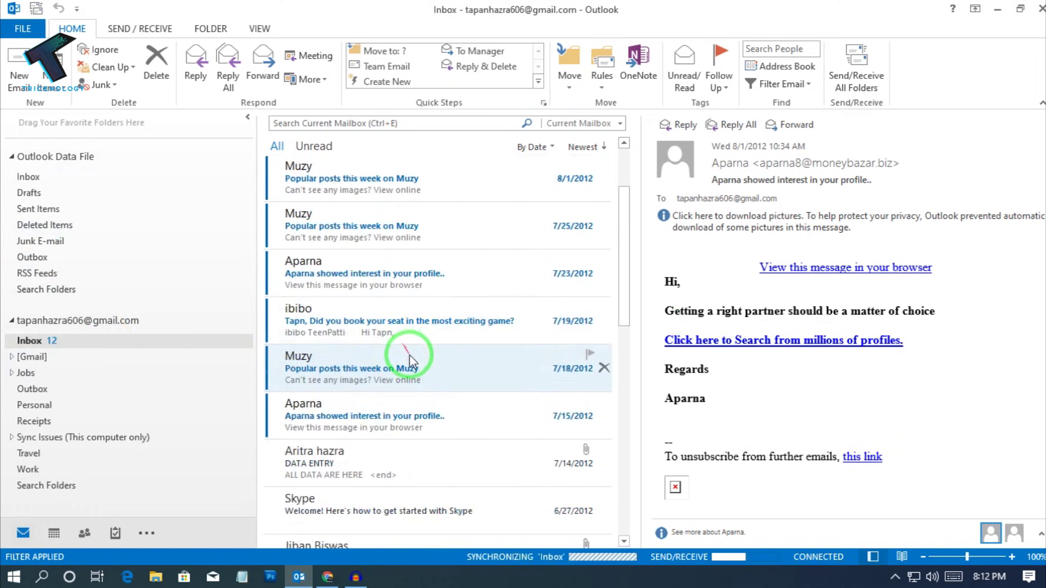